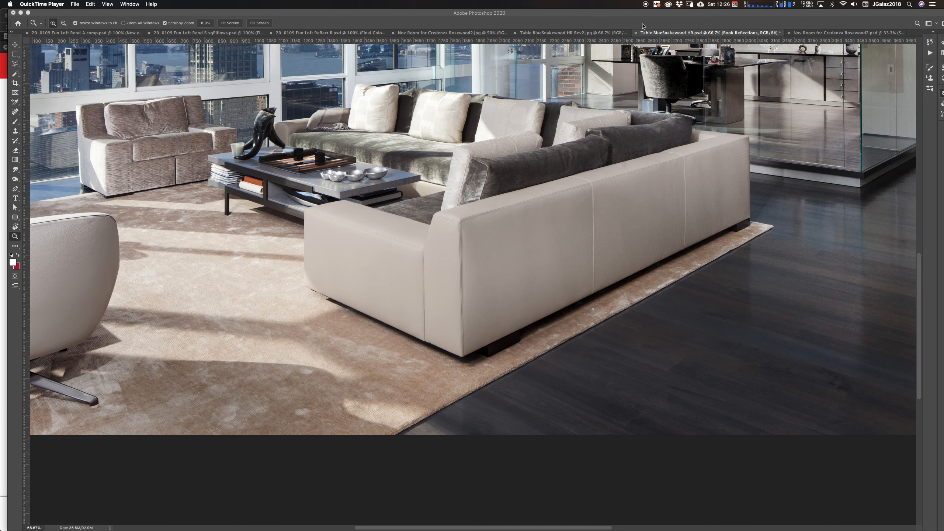
# Toggle the upper layers' visibility so only Final Color Output and Layer 1 stay shown
pyautogui.click(649, 15)
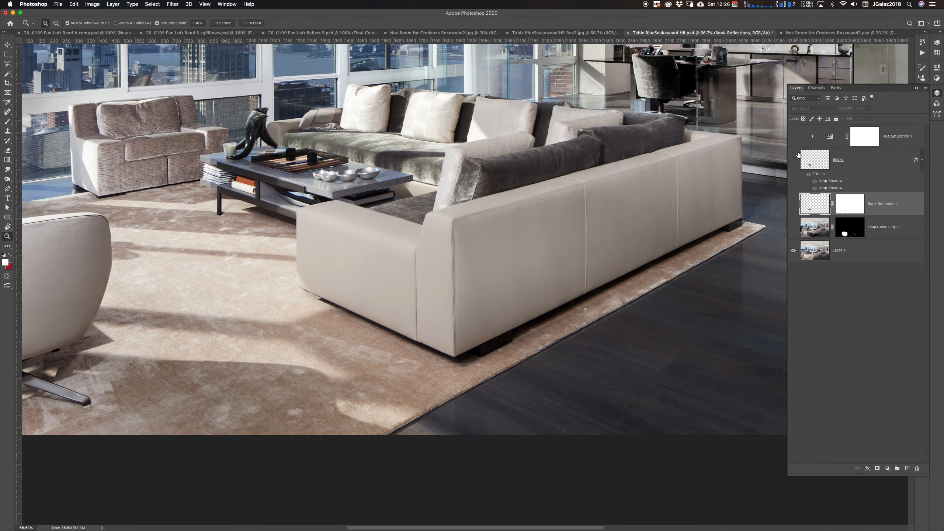
pyautogui.click(793, 136)
pyautogui.click(794, 160)
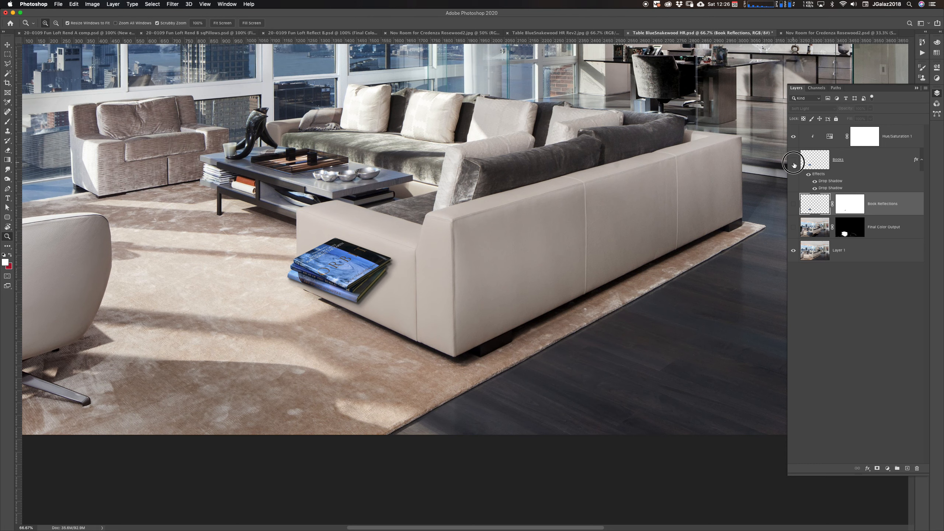
pyautogui.click(794, 161)
pyautogui.click(794, 204)
pyautogui.click(793, 227)
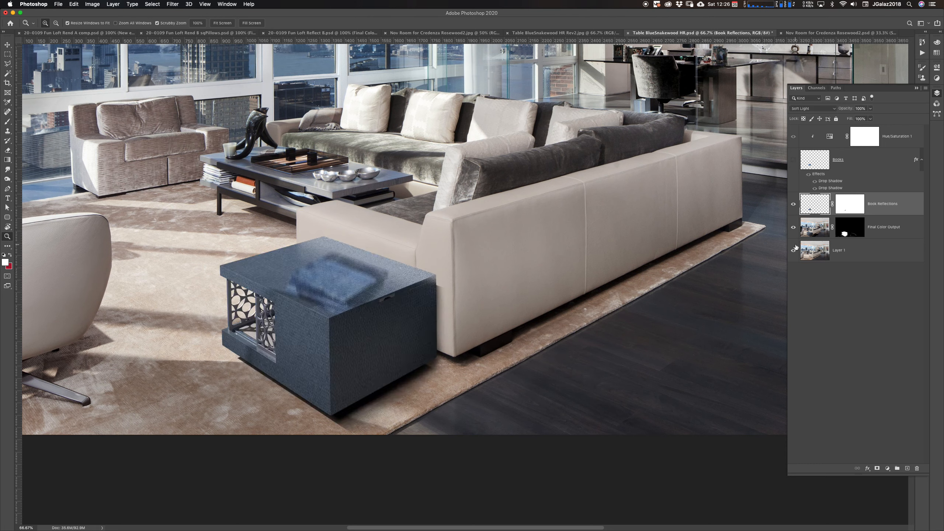
pyautogui.click(794, 204)
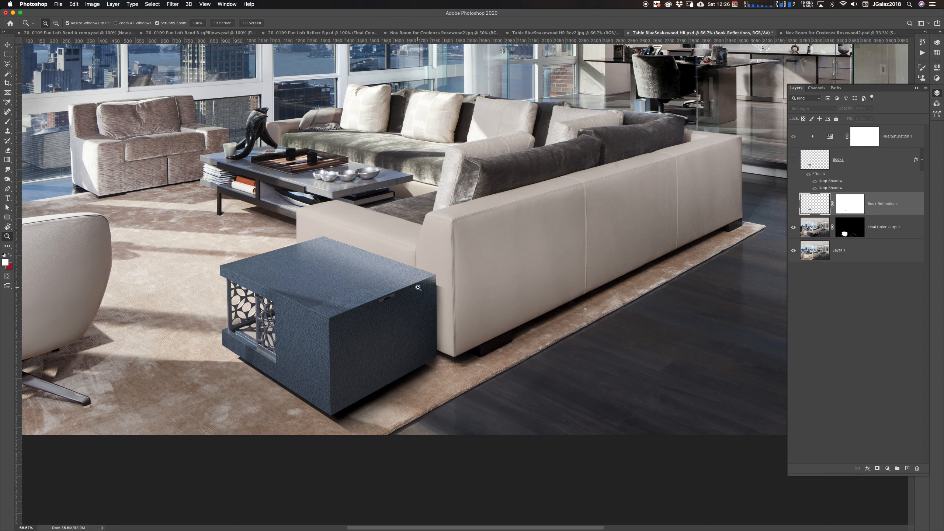
# Zoom in to inspect the blue side table's lattice panel and base against the rug
pyautogui.keyDown('alt'); pyautogui.click(446, 317); pyautogui.keyUp('alt')
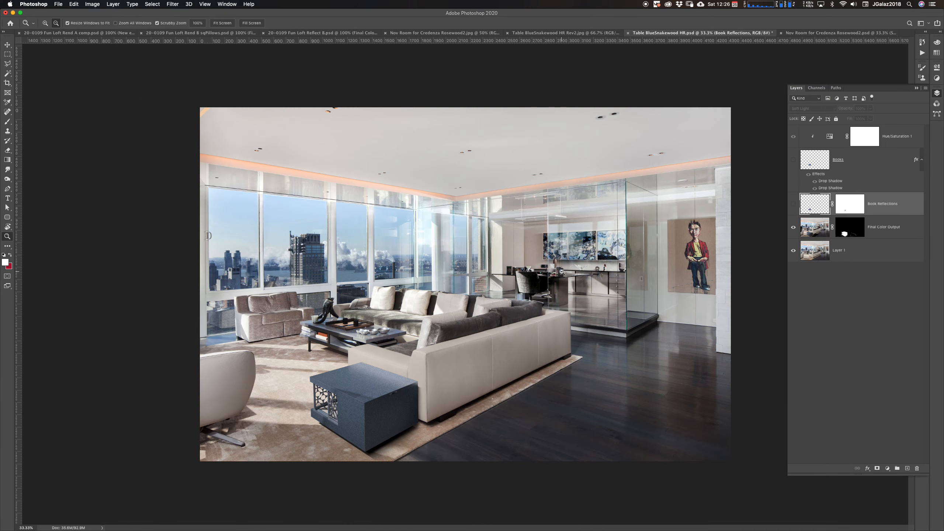
pyautogui.click(332, 413)
pyautogui.click(330, 417)
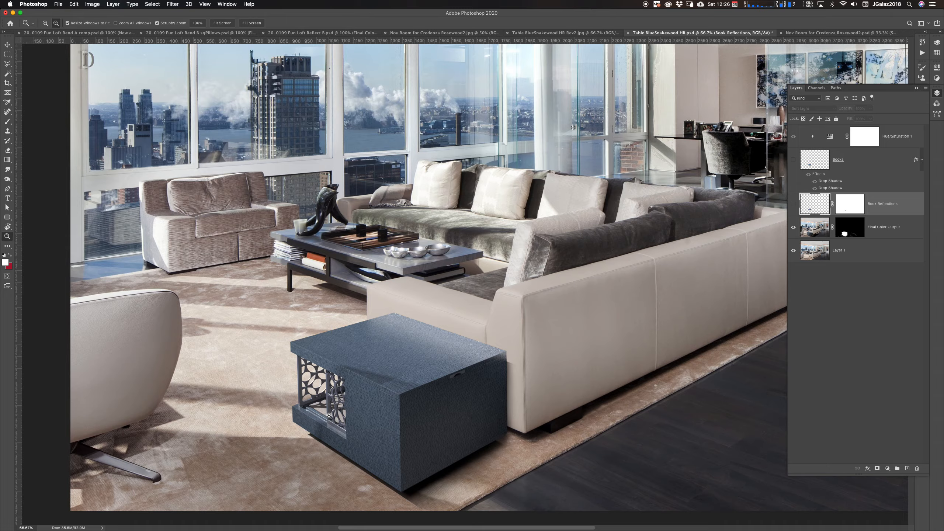
pyautogui.click(331, 417)
pyautogui.click(331, 415)
pyautogui.moveTo(396, 392); pyautogui.dragTo(533, 298)
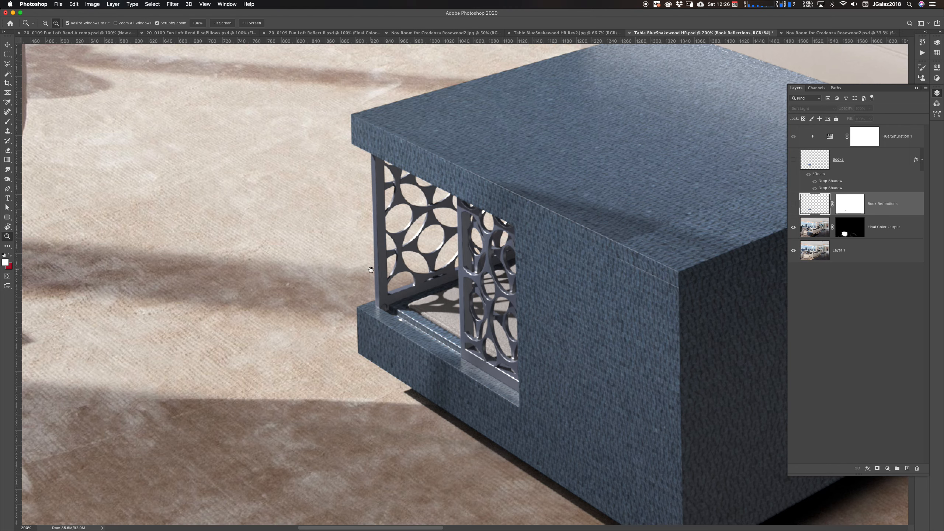
pyautogui.click(402, 314)
pyautogui.click(402, 314)
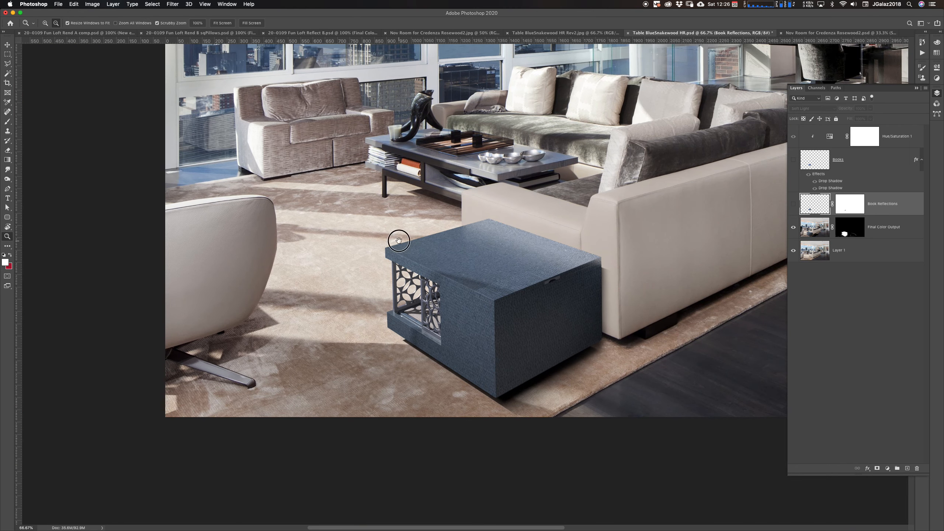
pyautogui.moveTo(398, 240); pyautogui.dragTo(419, 337)
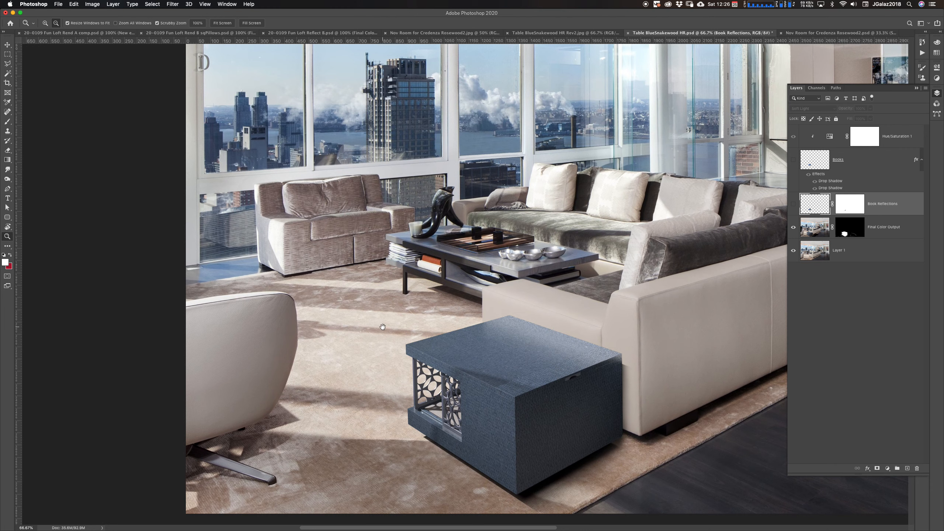
pyautogui.moveTo(463, 406); pyautogui.dragTo(467, 363)
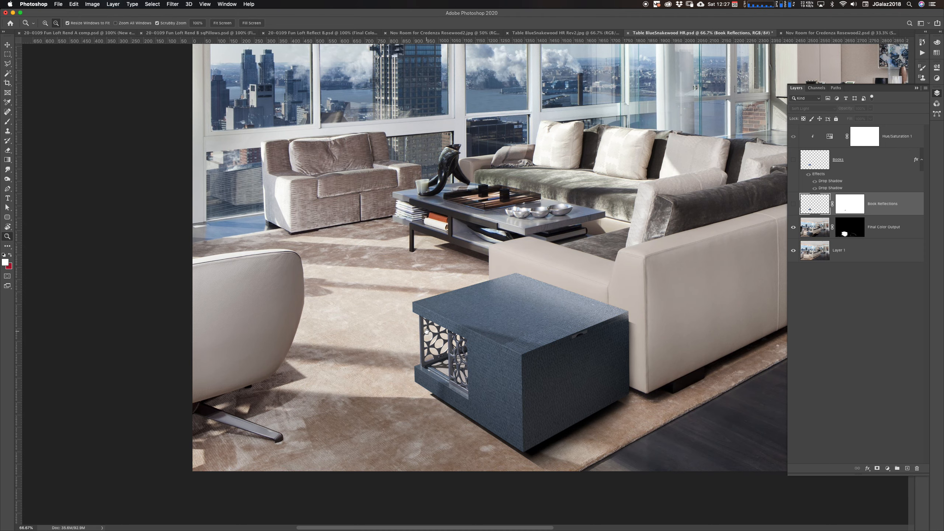
pyautogui.keyDown('super'); pyautogui.click(450, 368); pyautogui.keyUp('super')
pyautogui.keyDown('super'); pyautogui.click(452, 369); pyautogui.keyUp('super')
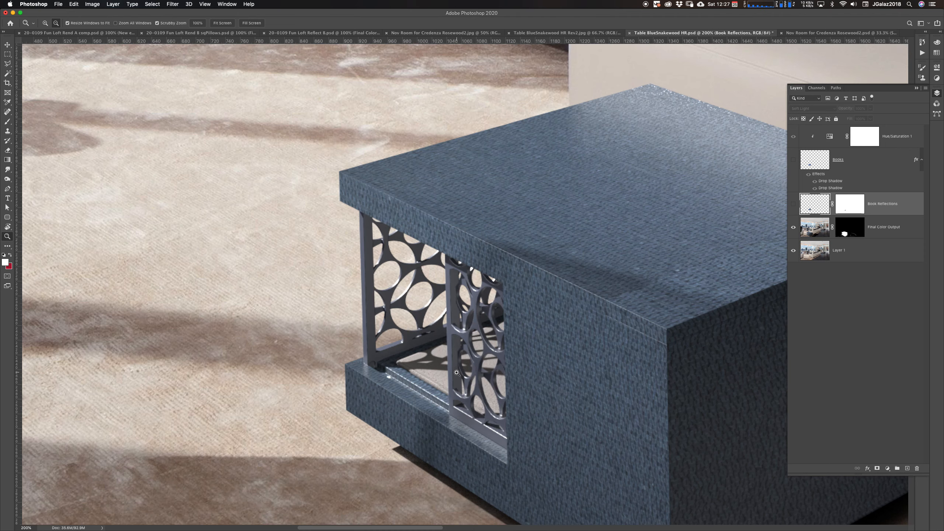
pyautogui.moveTo(445, 365); pyautogui.dragTo(535, 348)
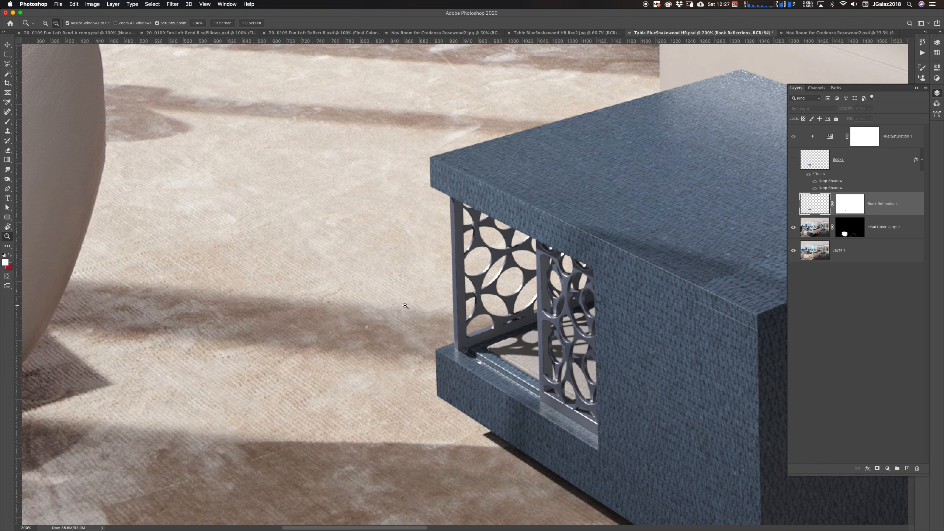
pyautogui.click(417, 325)
pyautogui.click(416, 325)
pyautogui.click(417, 325)
pyautogui.moveTo(422, 344); pyautogui.dragTo(438, 361)
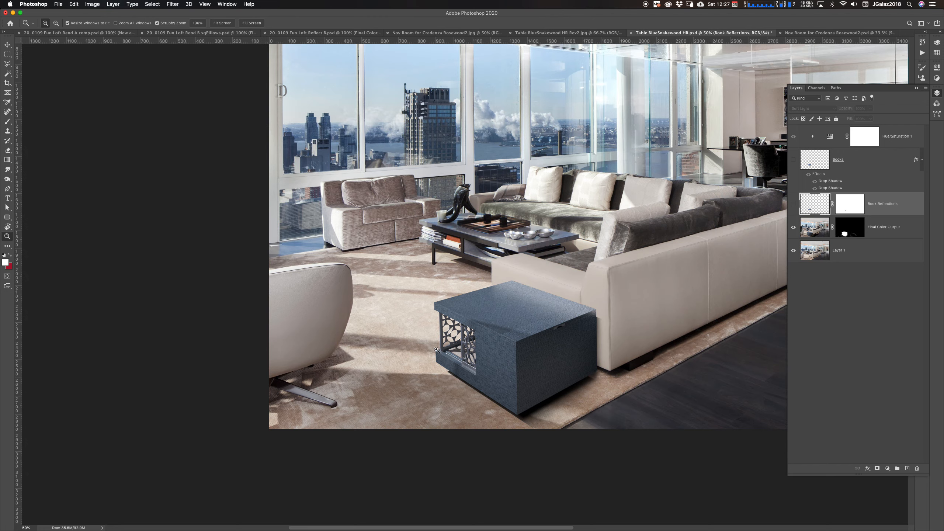
# Examine the side table's top edge where it meets the sofa arm at close zoom
pyautogui.click(458, 373)
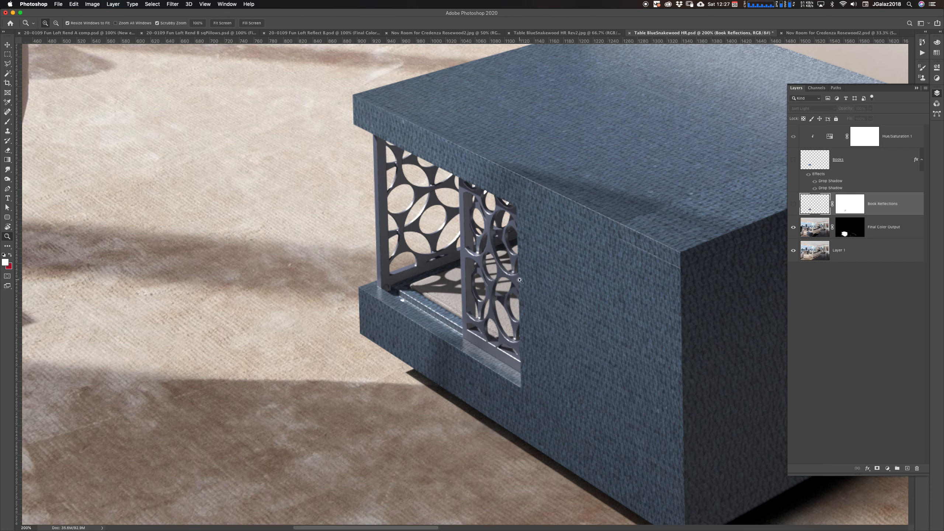
pyautogui.moveTo(493, 309); pyautogui.dragTo(507, 379)
pyautogui.keyDown('alt'); pyautogui.click(486, 358); pyautogui.keyUp('alt')
pyautogui.keyDown('alt'); pyautogui.click(486, 358); pyautogui.keyUp('alt')
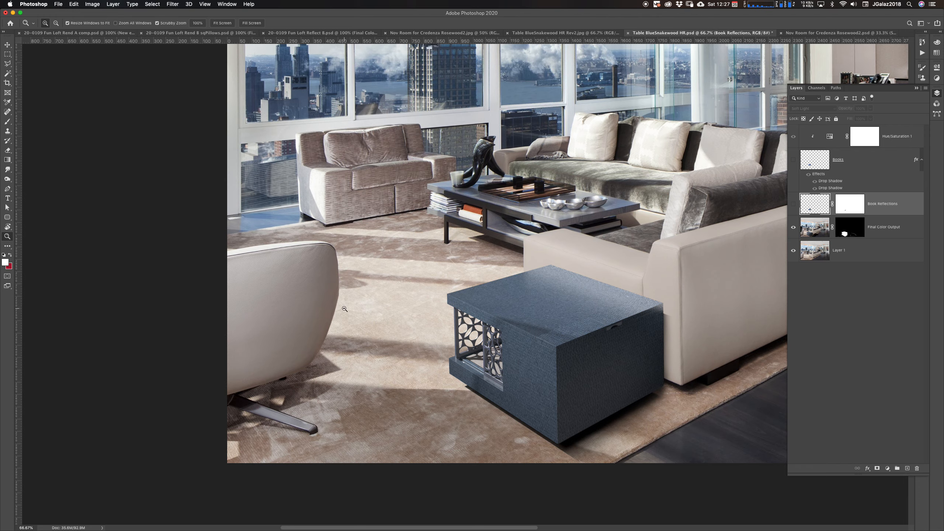
pyautogui.moveTo(514, 340); pyautogui.dragTo(460, 346)
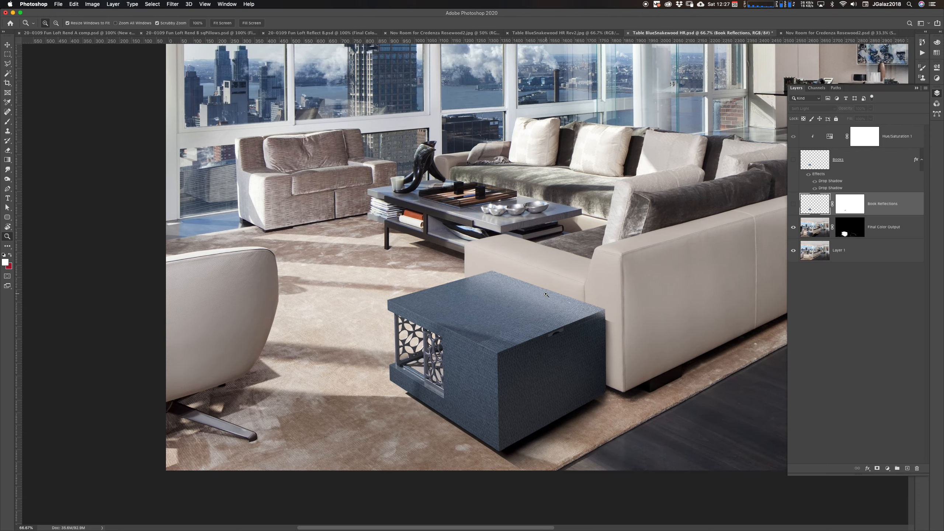
pyautogui.click(546, 294)
pyautogui.click(546, 295)
pyautogui.click(545, 295)
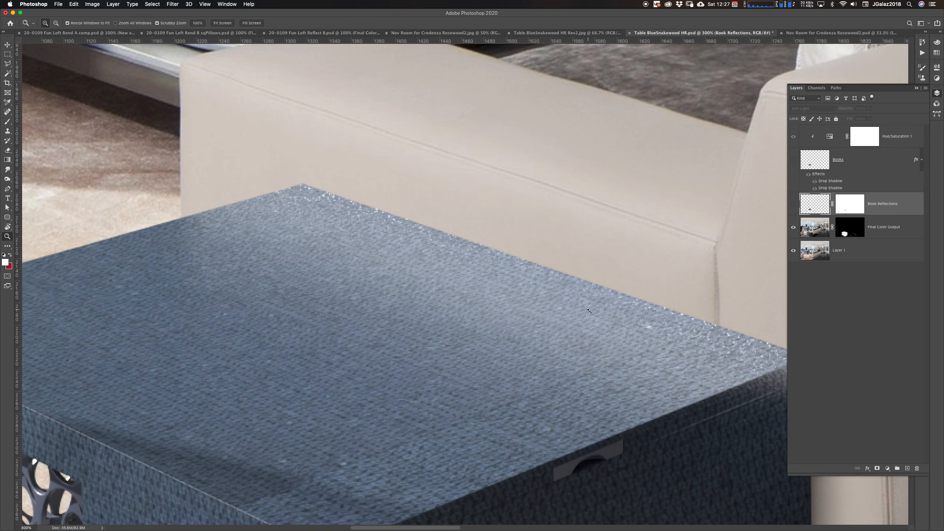
pyautogui.moveTo(552, 292); pyautogui.dragTo(550, 342)
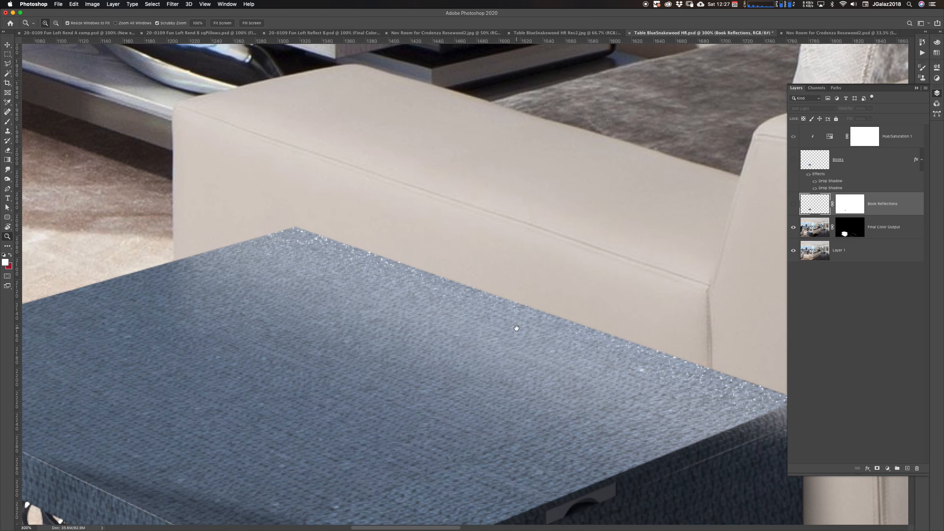
pyautogui.keyDown('alt'); pyautogui.click(562, 315); pyautogui.keyUp('alt')
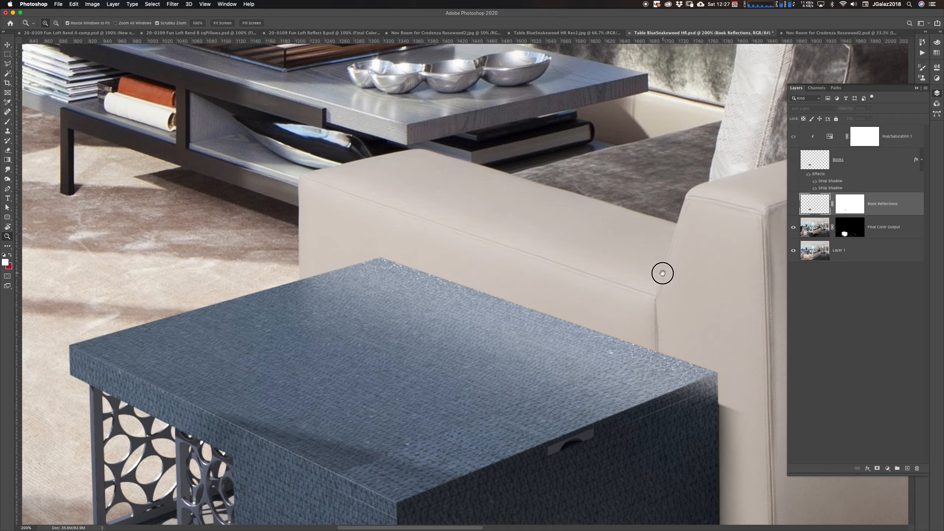
pyautogui.moveTo(662, 272); pyautogui.dragTo(423, 337)
pyautogui.moveTo(582, 277); pyautogui.dragTo(465, 330)
pyautogui.keyDown('alt'); pyautogui.click(566, 304); pyautogui.keyUp('alt')
pyautogui.keyDown('alt'); pyautogui.click(566, 304); pyautogui.keyUp('alt')
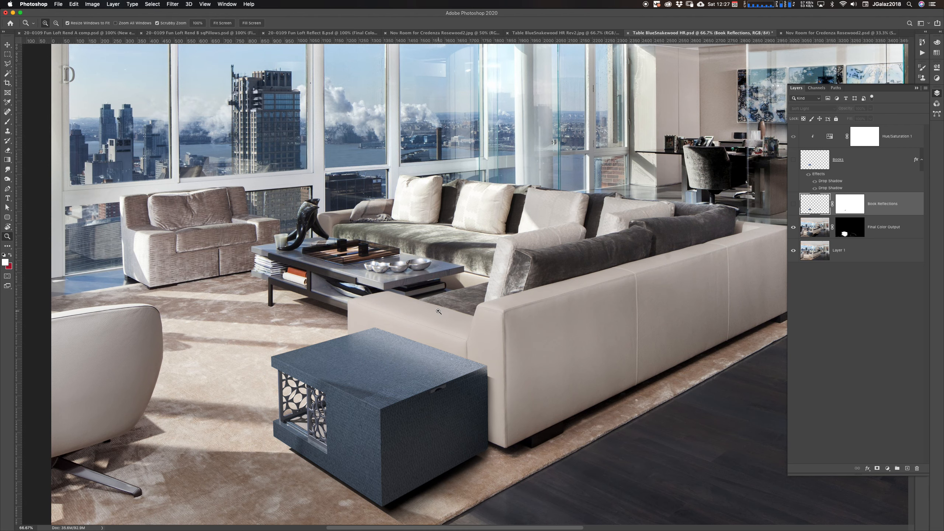
# Inspect the sofa arm and the coffee table with its tray and bowls at close zoom
pyautogui.click(448, 326)
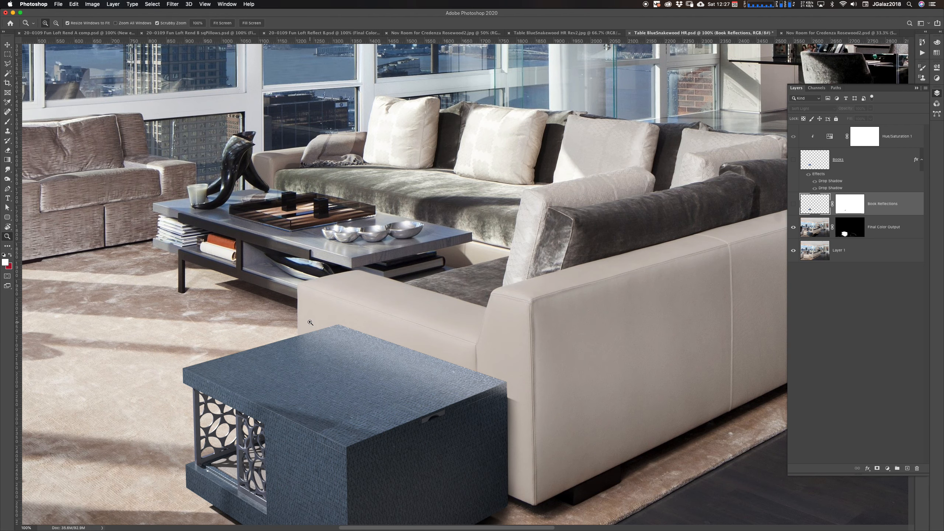
pyautogui.click(435, 336)
pyautogui.click(435, 337)
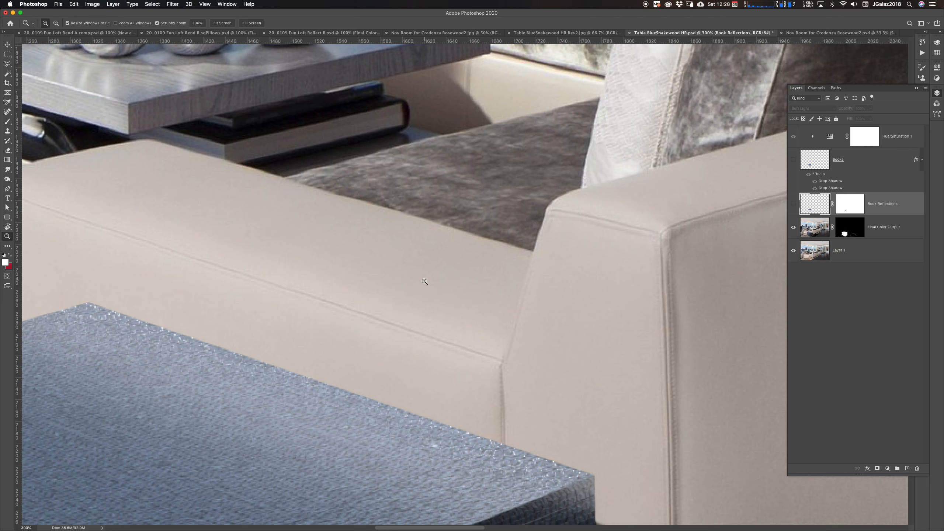
pyautogui.keyDown('alt'); pyautogui.click(487, 390); pyautogui.keyUp('alt')
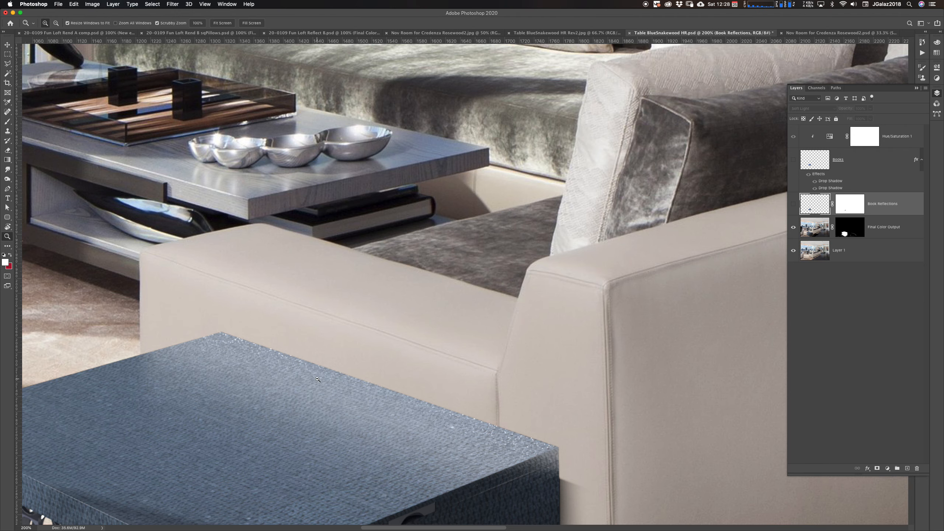
pyautogui.moveTo(291, 392); pyautogui.dragTo(363, 364)
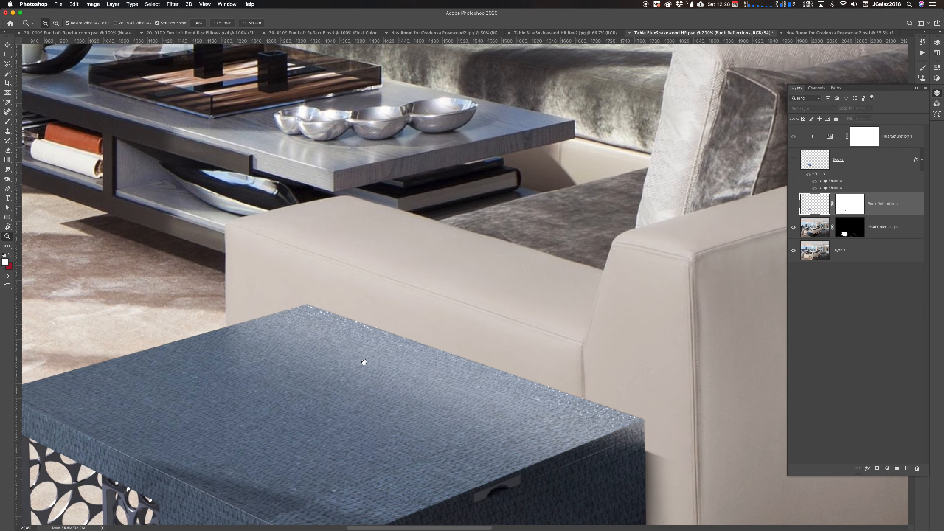
pyautogui.click(390, 355)
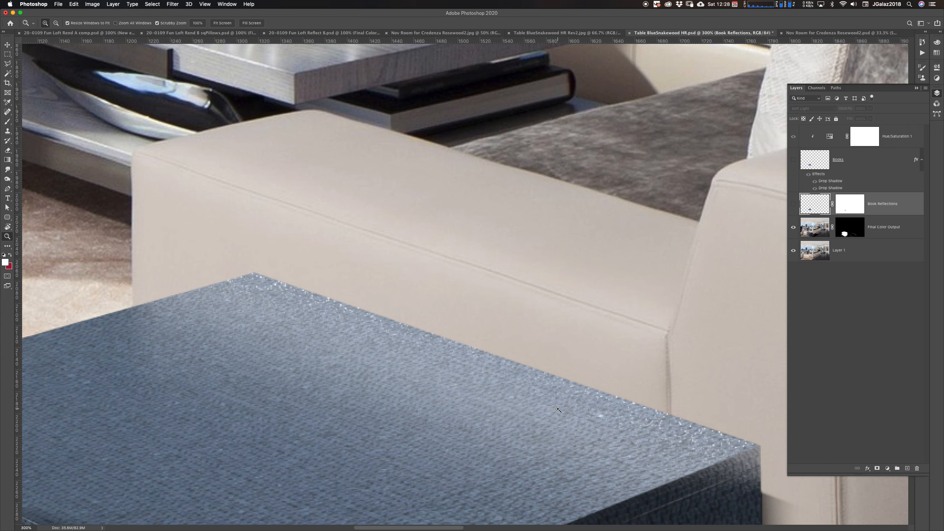
pyautogui.keyDown('alt'); pyautogui.click(518, 392); pyautogui.keyUp('alt')
pyautogui.keyDown('alt'); pyautogui.click(516, 386); pyautogui.keyUp('alt')
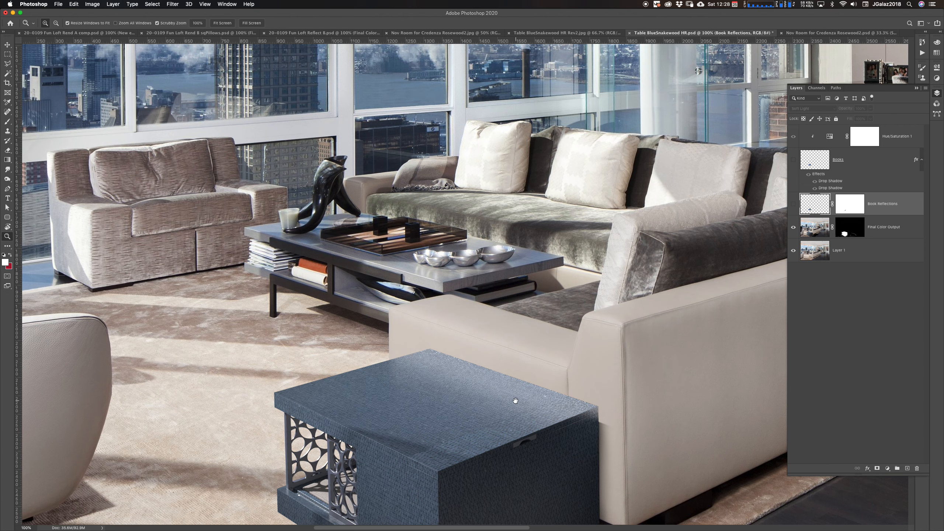
pyautogui.moveTo(515, 400); pyautogui.dragTo(468, 293)
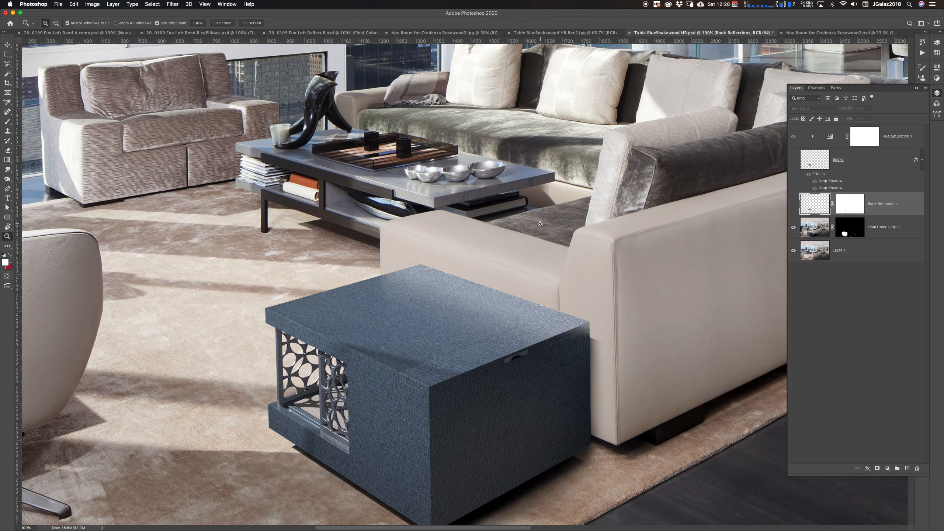
pyautogui.moveTo(470, 205); pyautogui.dragTo(519, 320)
pyautogui.click(492, 285)
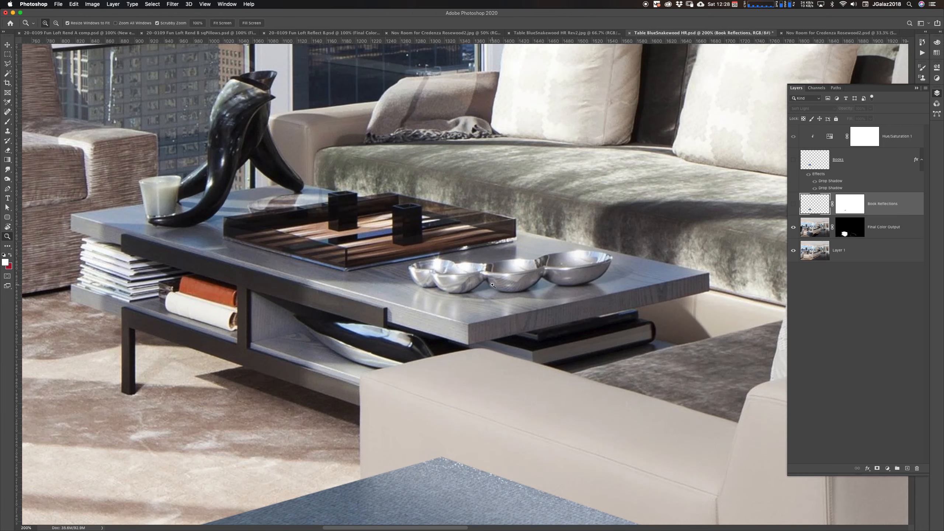
pyautogui.click(492, 284)
pyautogui.keyDown('alt'); pyautogui.click(423, 321); pyautogui.keyUp('alt')
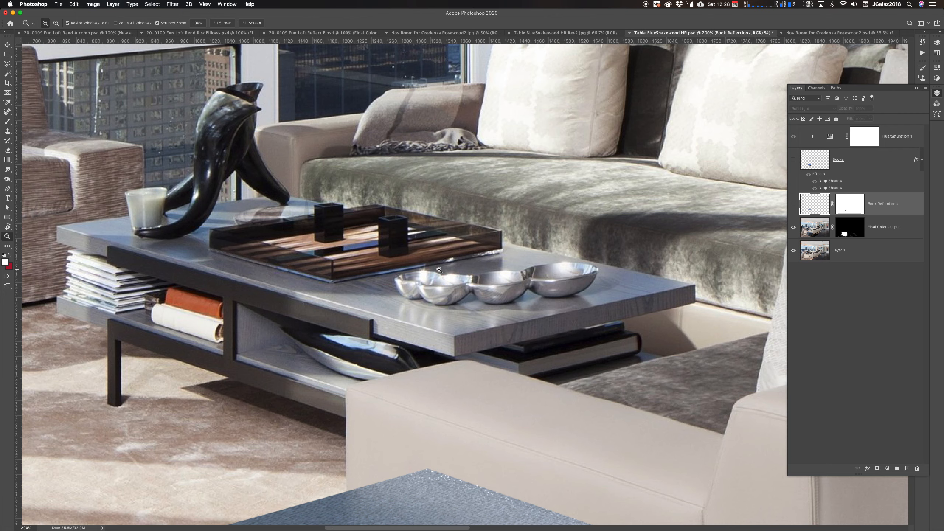
pyautogui.moveTo(420, 278); pyautogui.dragTo(597, 238)
pyautogui.moveTo(548, 282); pyautogui.dragTo(513, 303)
pyautogui.moveTo(543, 253); pyautogui.dragTo(533, 310)
pyautogui.moveTo(461, 309); pyautogui.dragTo(502, 335)
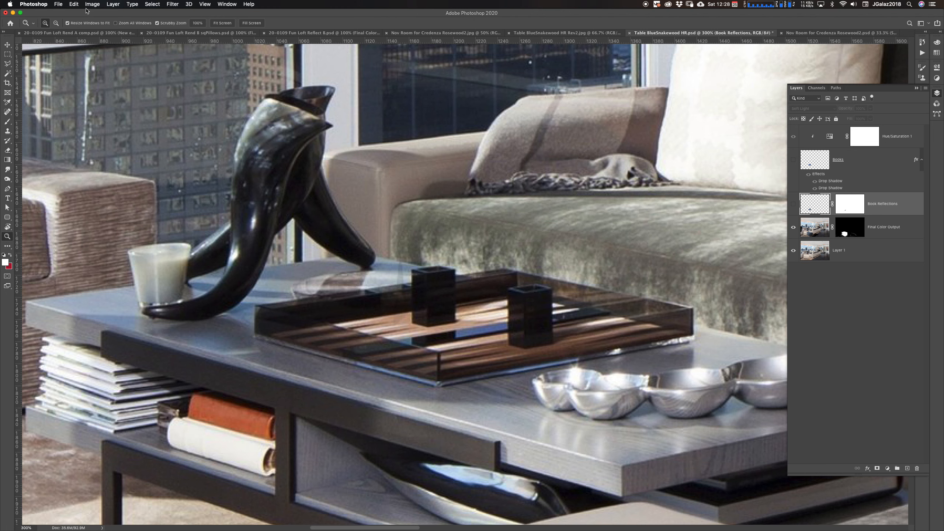
pyautogui.click(8, 64)
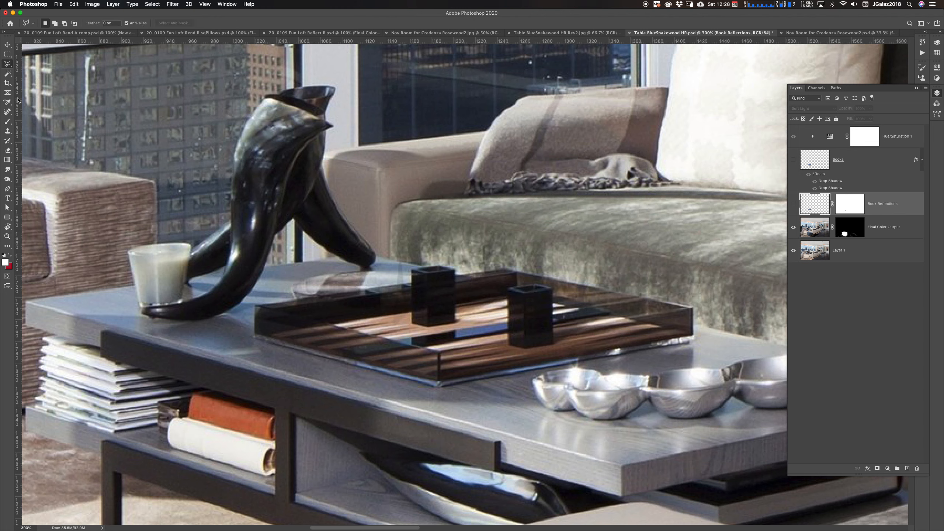
pyautogui.click(7, 65)
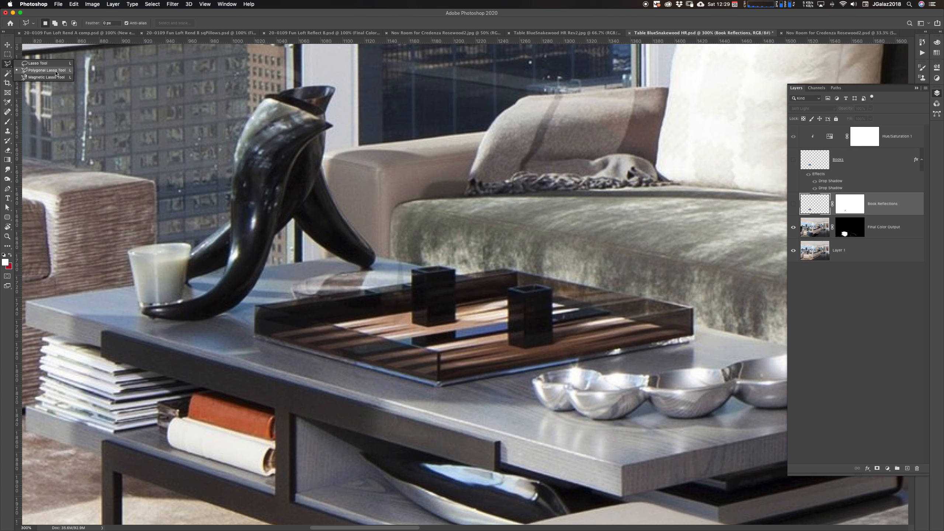
pyautogui.click(35, 64)
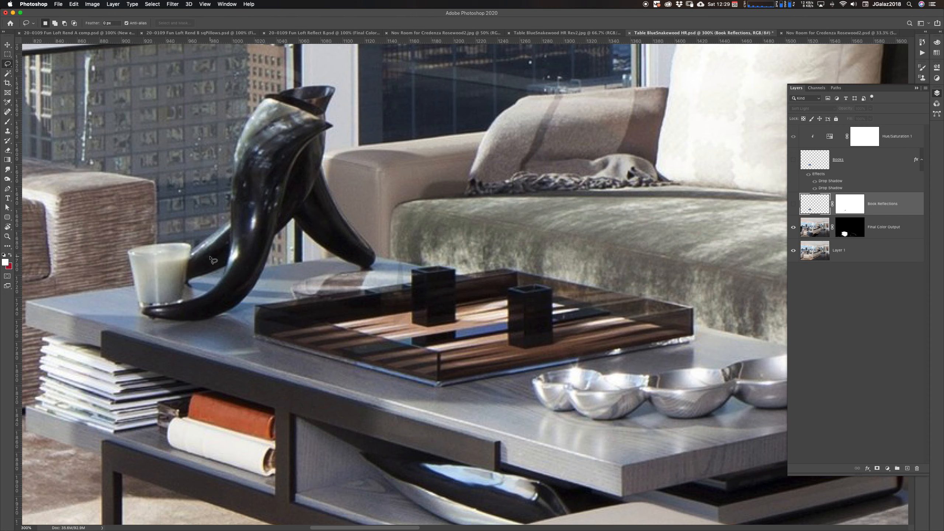
pyautogui.moveTo(501, 268)
pyautogui.mouseDown()
pyautogui.moveTo(276, 306)
pyautogui.moveTo(268, 337)
pyautogui.moveTo(457, 373)
pyautogui.moveTo(500, 350)
pyautogui.moveTo(635, 348)
pyautogui.moveTo(700, 325)
pyautogui.moveTo(640, 289)
pyautogui.moveTo(498, 269)
pyautogui.mouseUp()
pyautogui.moveTo(255, 306)
pyautogui.mouseDown()
pyautogui.moveTo(256, 335)
pyautogui.moveTo(302, 354)
pyautogui.mouseUp()
pyautogui.press('super+d')
# Select the glass tray on the coffee table with a Polygonal Lasso outline
pyautogui.moveTo(10, 65); pyautogui.dragTo(34, 72)
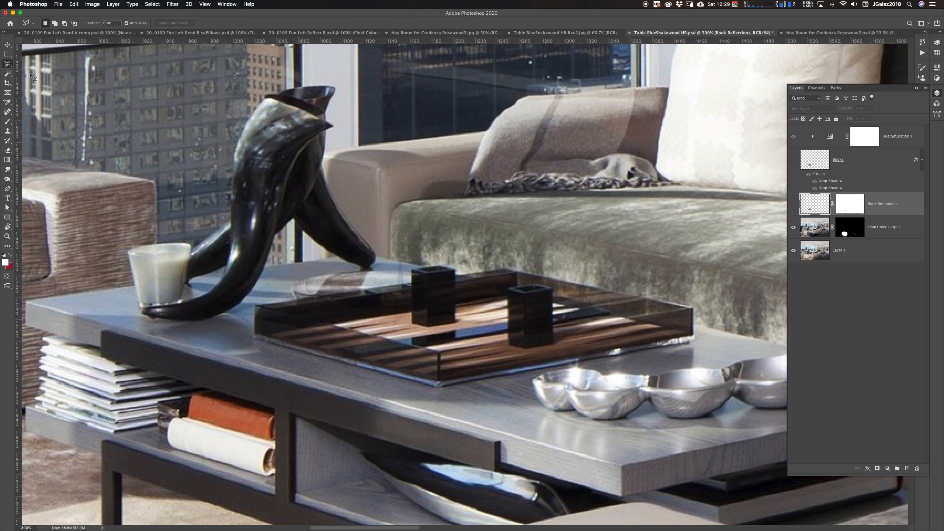
pyautogui.click(255, 307)
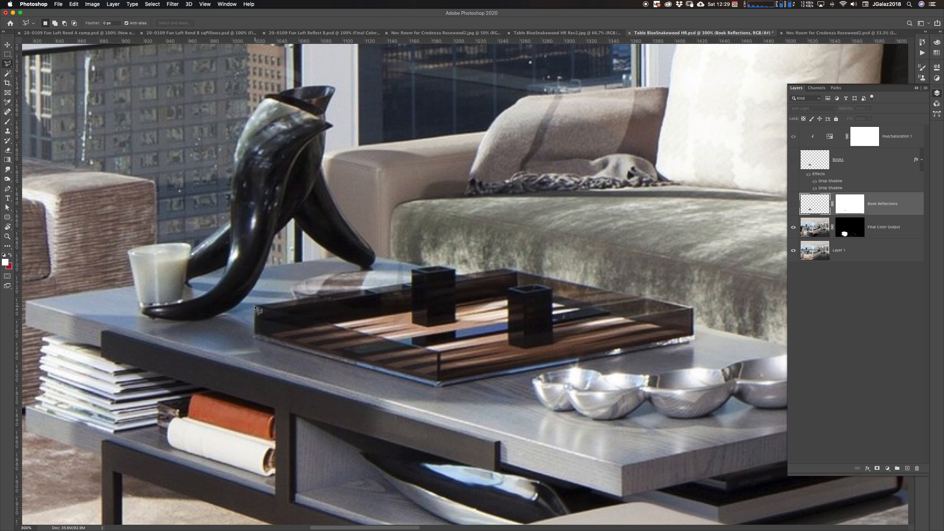
pyautogui.click(255, 337)
pyautogui.click(439, 388)
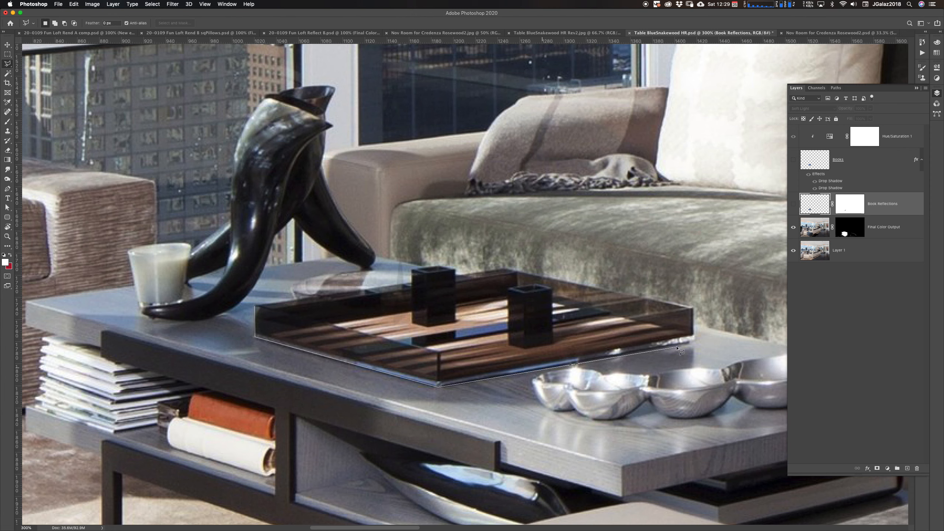
pyautogui.click(696, 340)
pyautogui.click(694, 308)
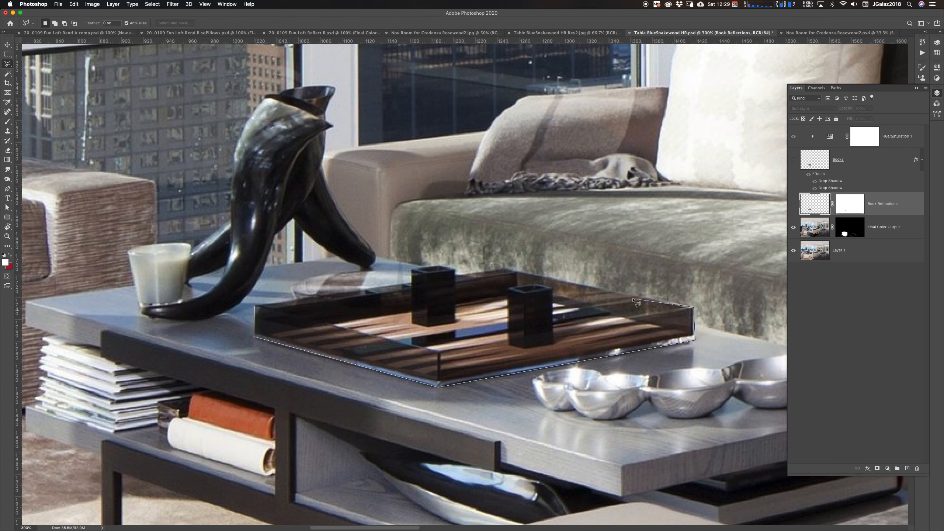
pyautogui.click(505, 270)
pyautogui.click(456, 276)
pyautogui.click(455, 270)
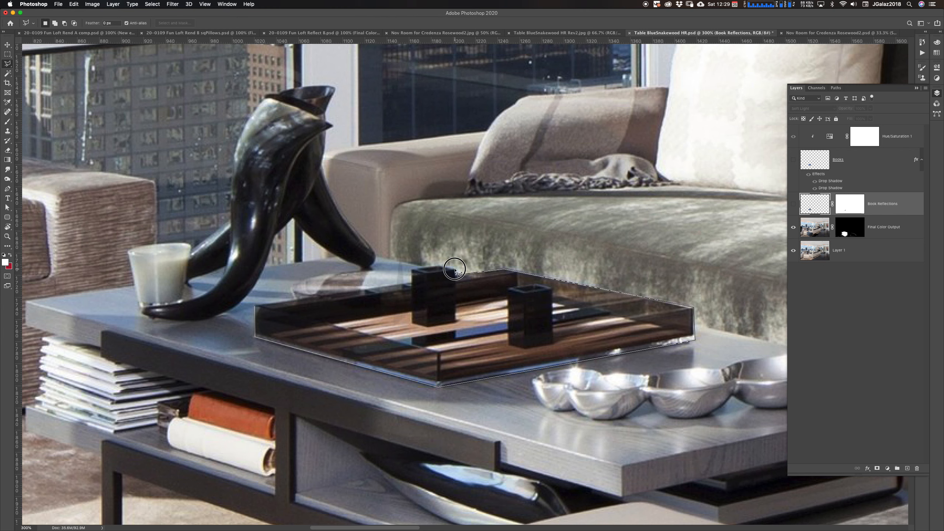
pyautogui.click(413, 269)
pyautogui.click(413, 283)
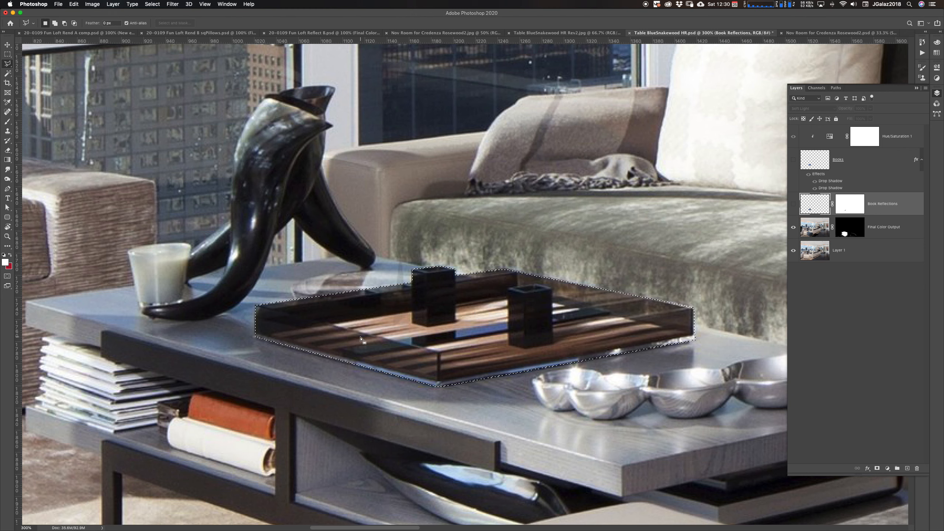
# Switch the tray selection into Quick Mask mode and open the Channels panel
pyautogui.press('q')
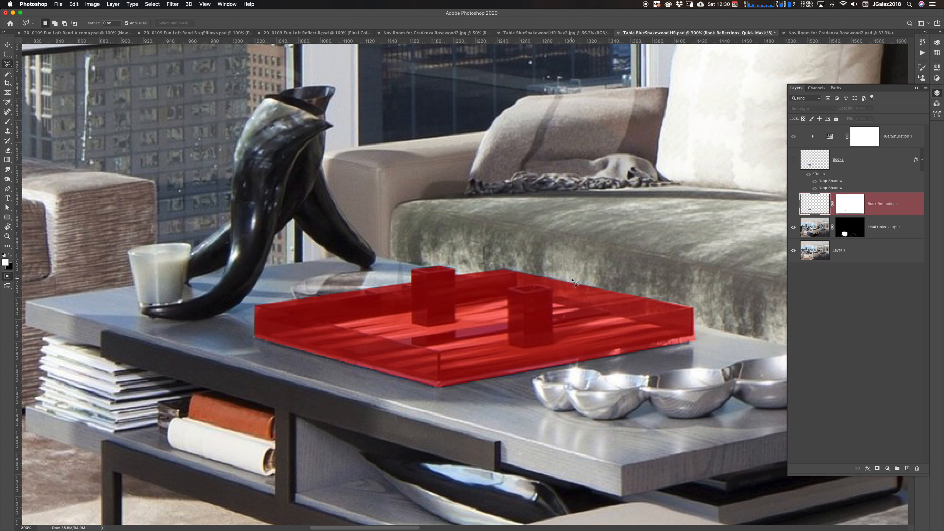
pyautogui.click(817, 89)
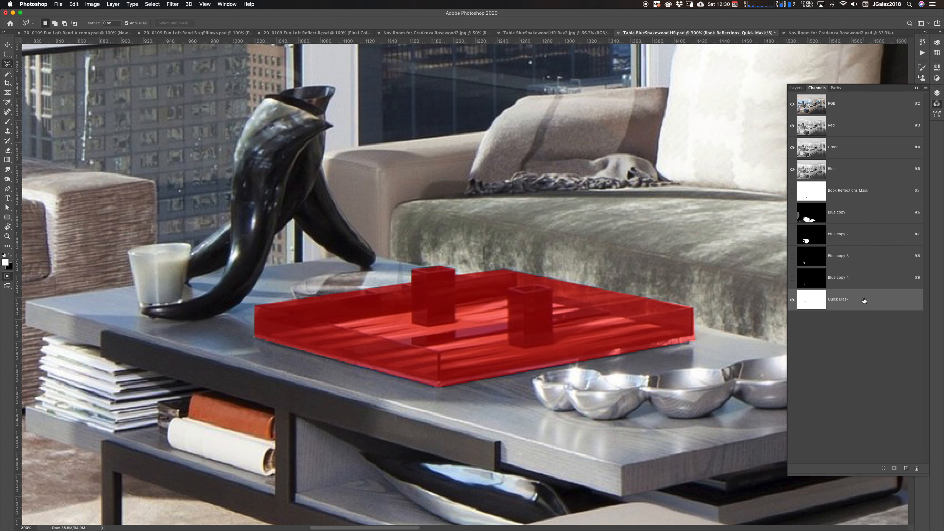
pyautogui.click(816, 91)
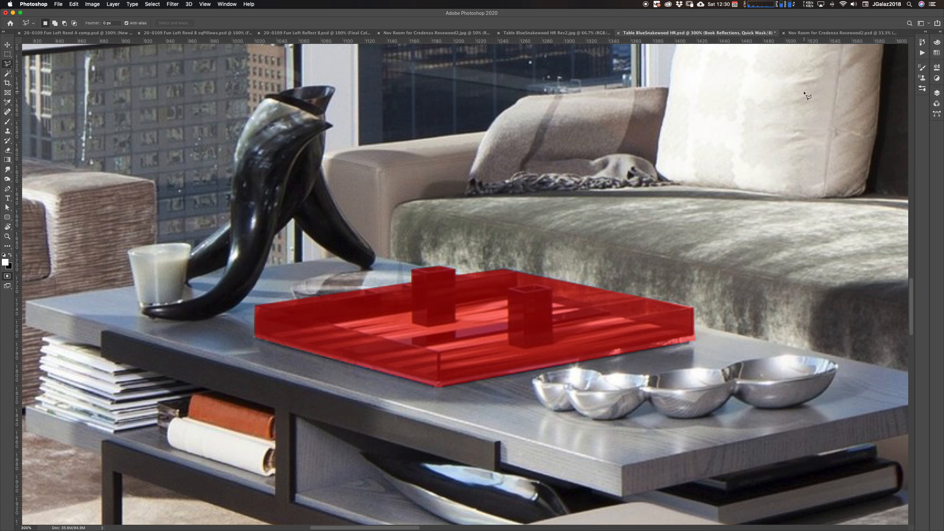
pyautogui.click(937, 104)
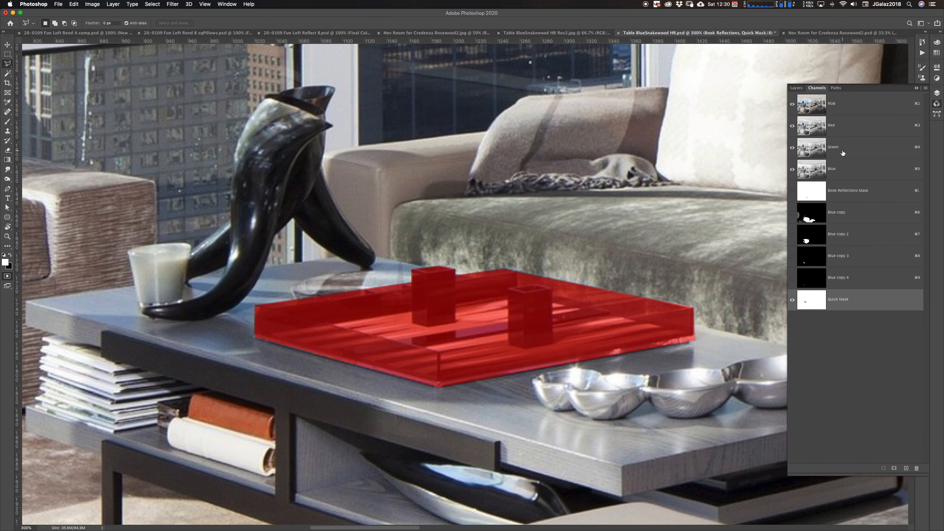
# Inspect each colour channel and saved alpha channel in turn, returning to the Quick Mask channel
pyautogui.click(852, 126)
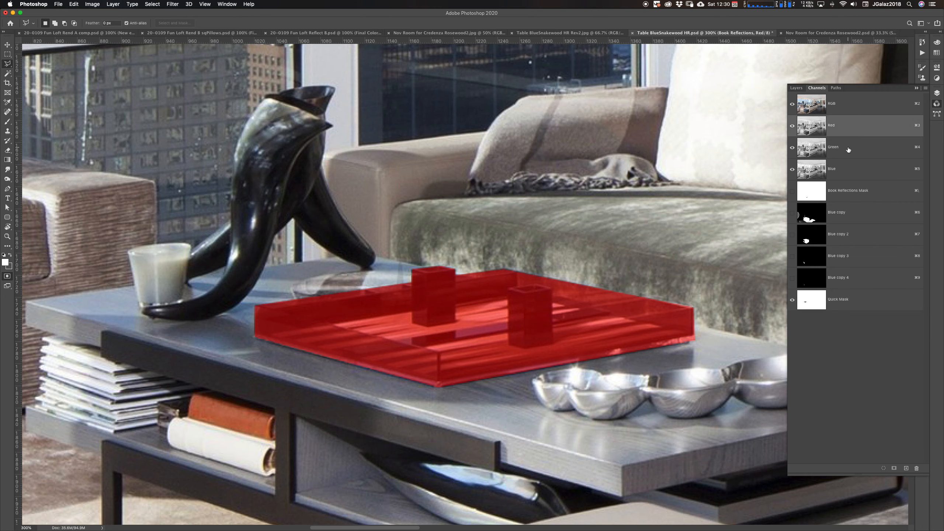
pyautogui.click(855, 151)
pyautogui.click(853, 172)
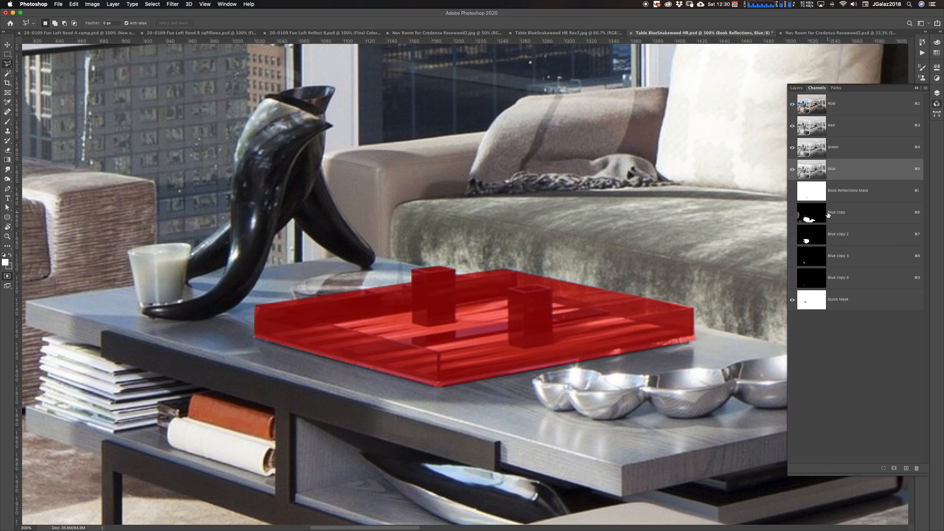
pyautogui.click(852, 215)
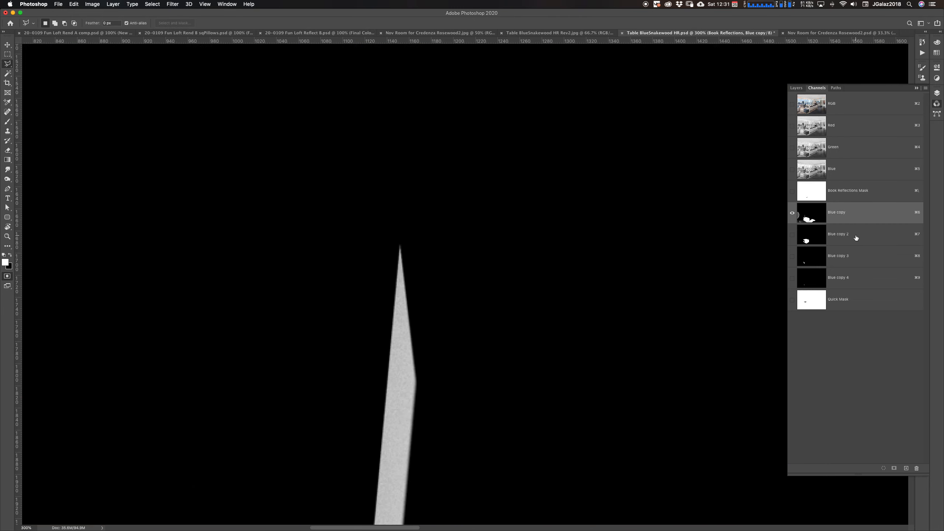
pyautogui.click(856, 238)
pyautogui.click(860, 256)
pyautogui.click(860, 278)
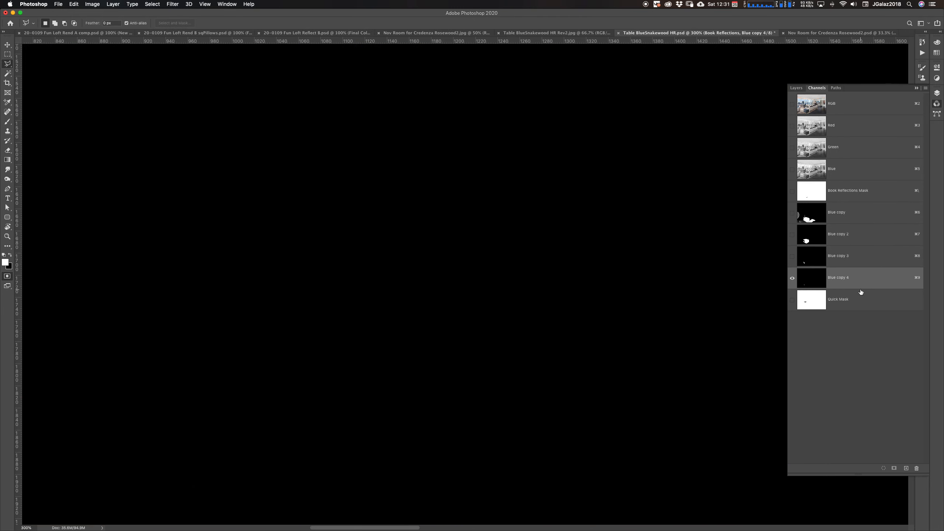
pyautogui.click(859, 261)
pyautogui.click(868, 240)
pyautogui.click(865, 215)
pyautogui.click(874, 189)
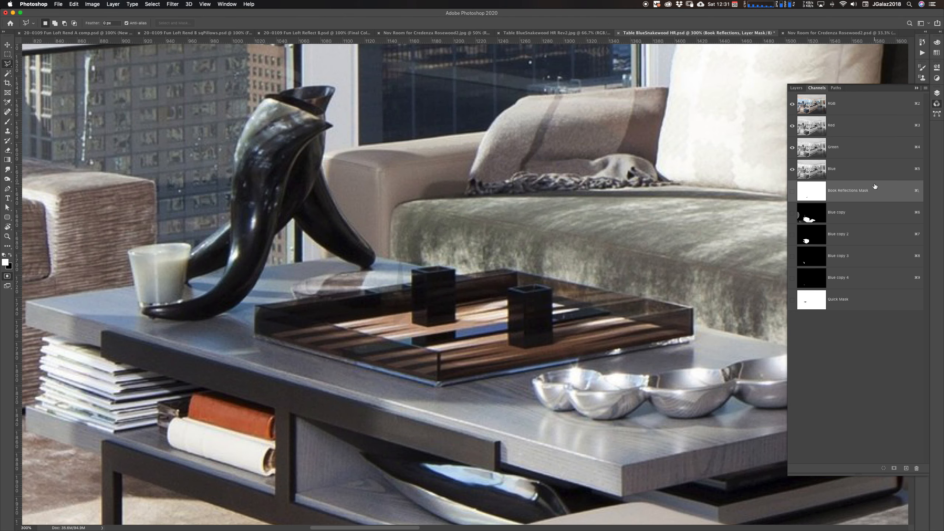
pyautogui.click(856, 304)
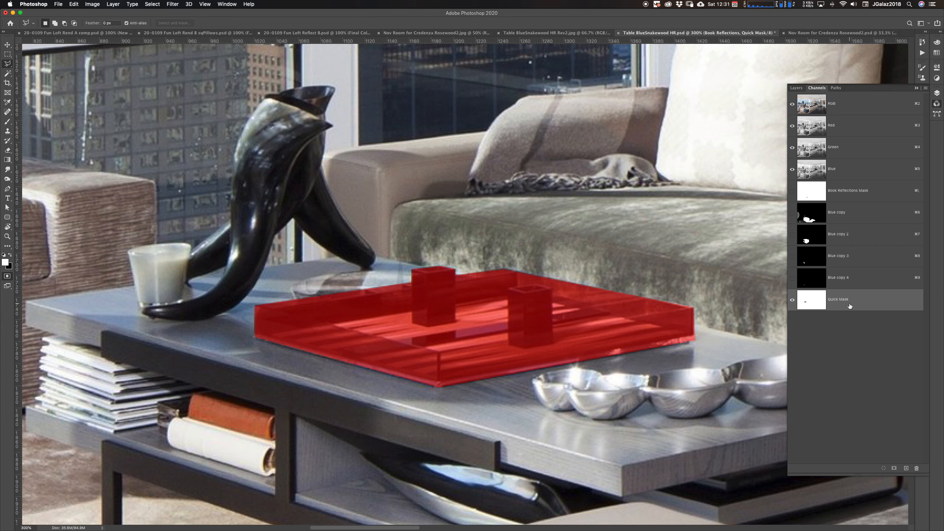
# Set the Quick Mask options to colour Selected Areas in red at 50% opacity
pyautogui.press('q')
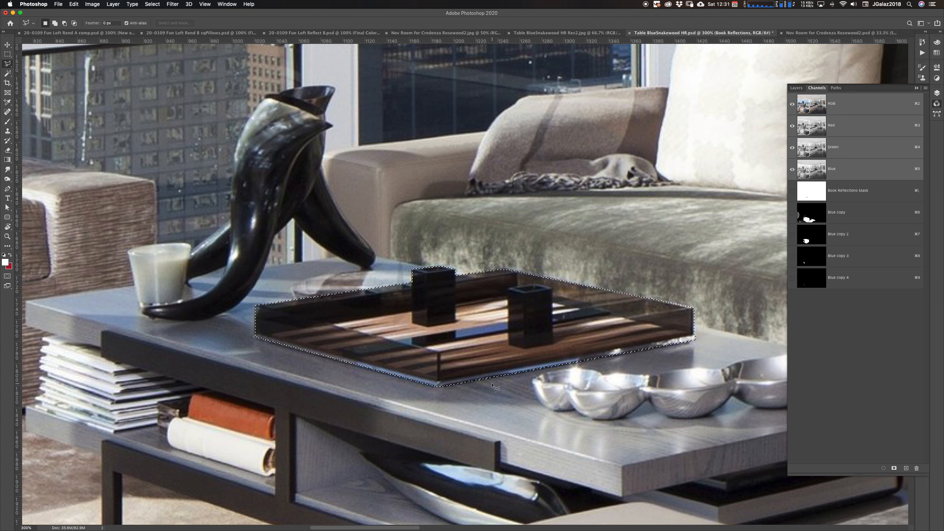
pyautogui.press('q')
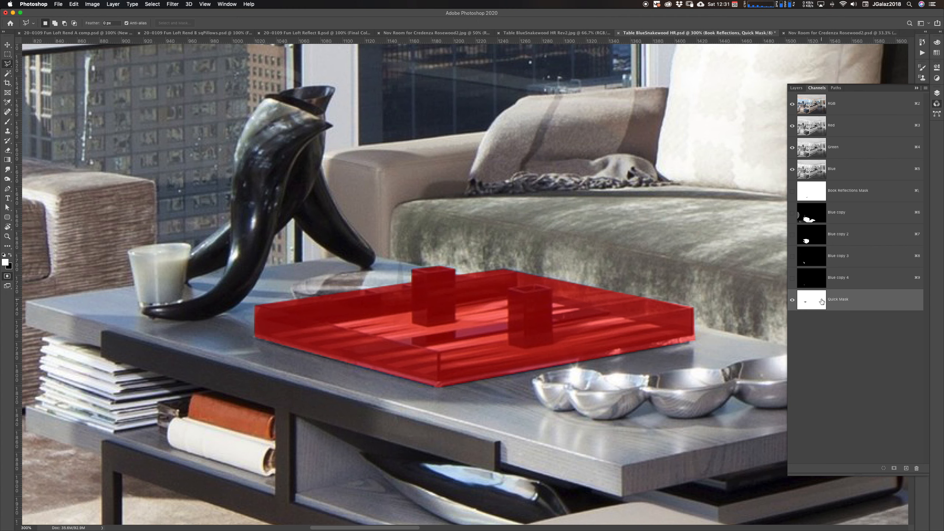
pyautogui.doubleClick(859, 305)
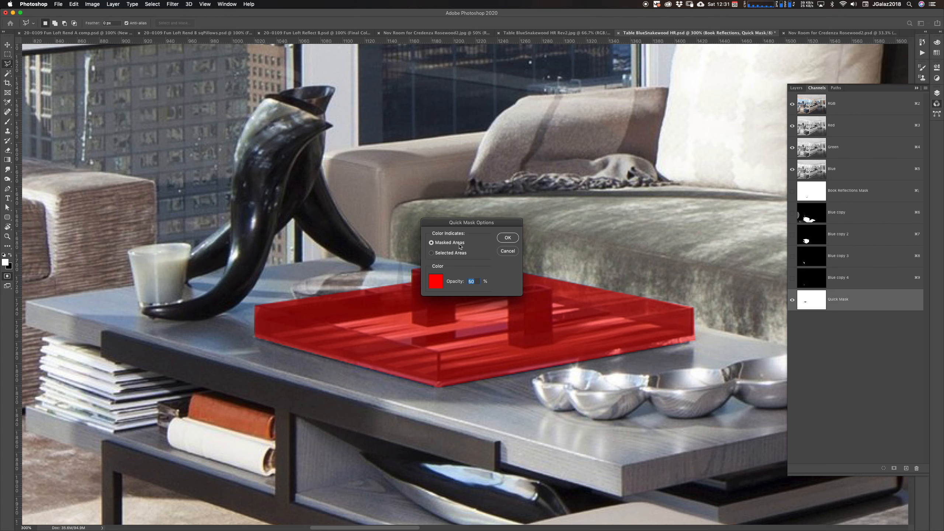
pyautogui.click(451, 256)
pyautogui.click(436, 281)
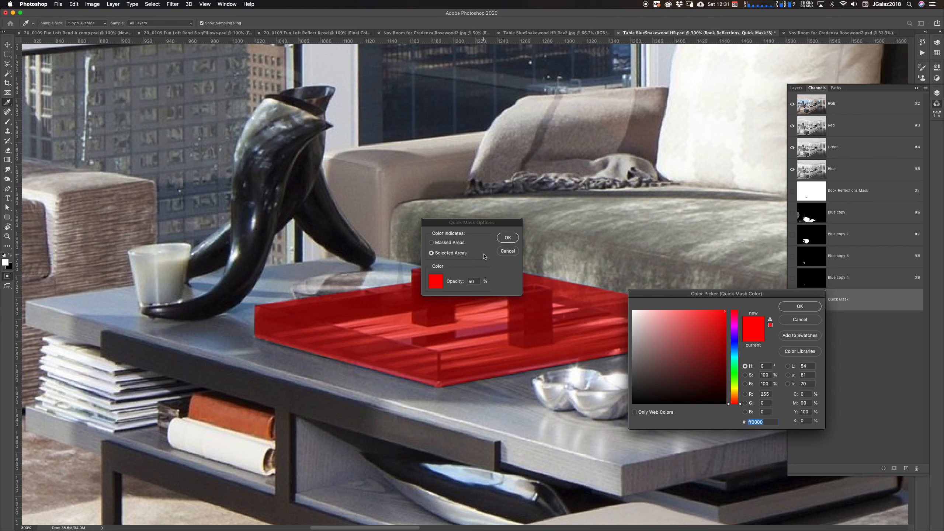
pyautogui.click(791, 323)
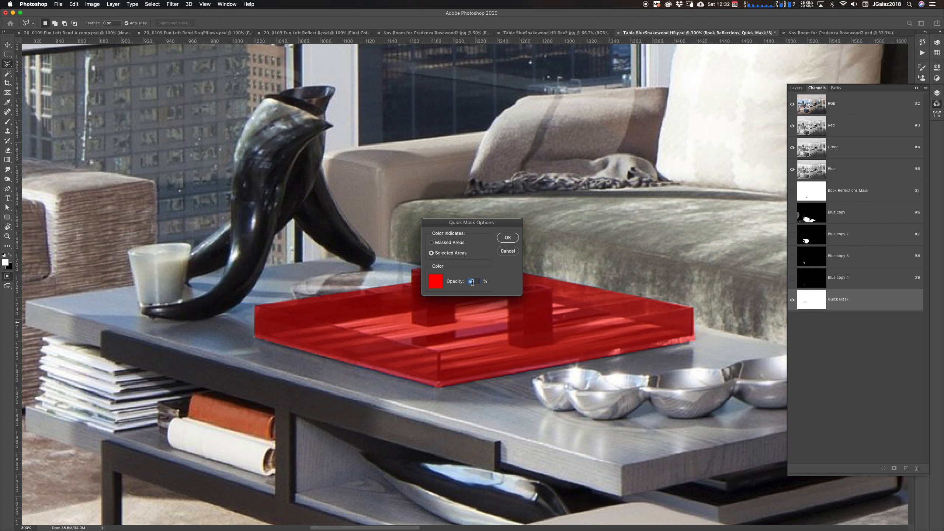
pyautogui.click(507, 239)
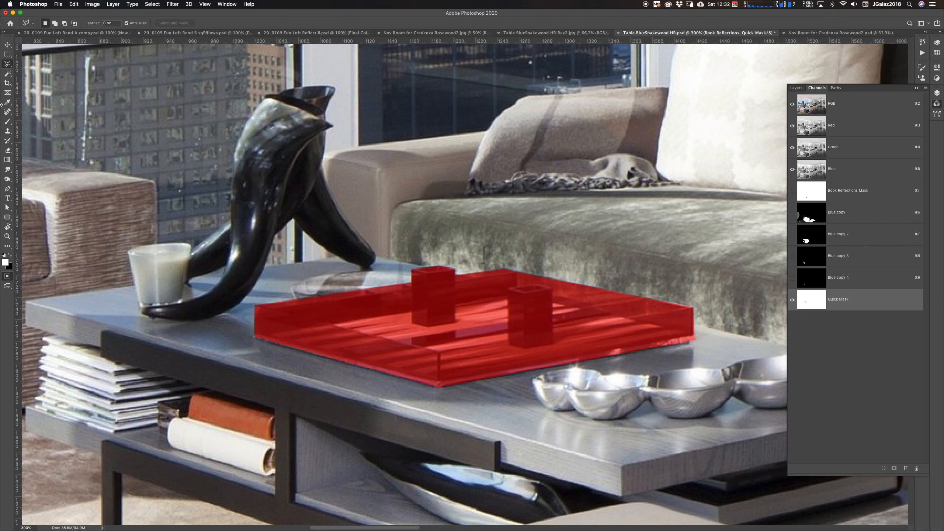
# Switch to the Brush tool, shrink the brush and touch up the mask at the left cube's top corner
pyautogui.click(7, 122)
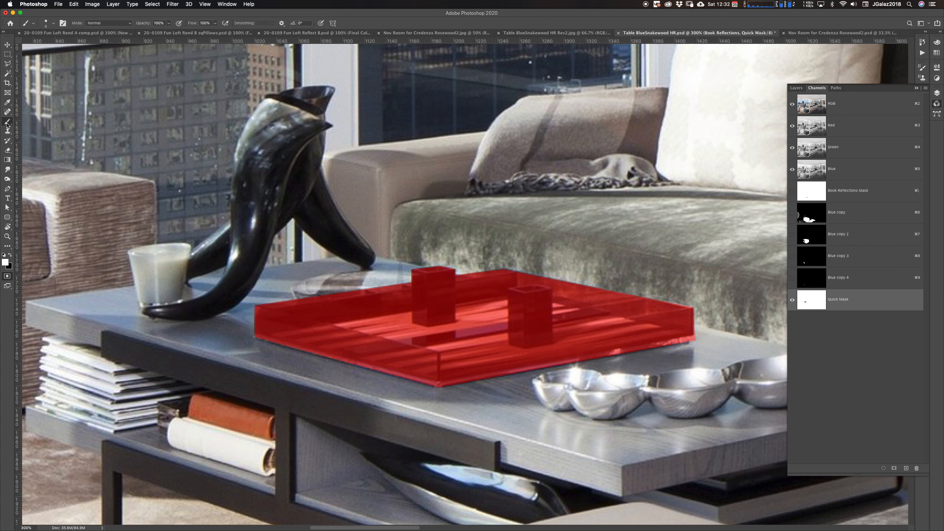
pyautogui.keyDown('super'); pyautogui.click(416, 282); pyautogui.keyUp('super')
pyautogui.keyDown('super'); pyautogui.click(417, 290); pyautogui.keyUp('super')
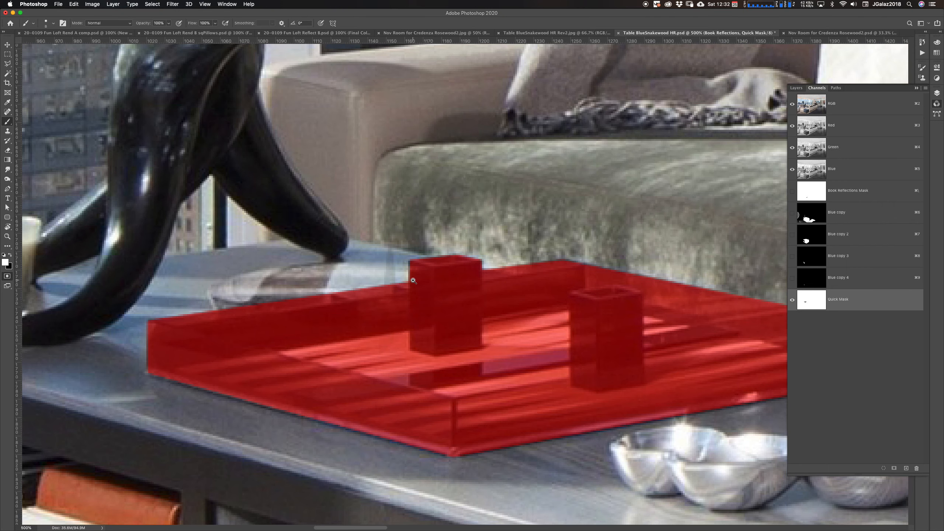
pyautogui.keyDown('super'); pyautogui.click(416, 290); pyautogui.keyUp('super')
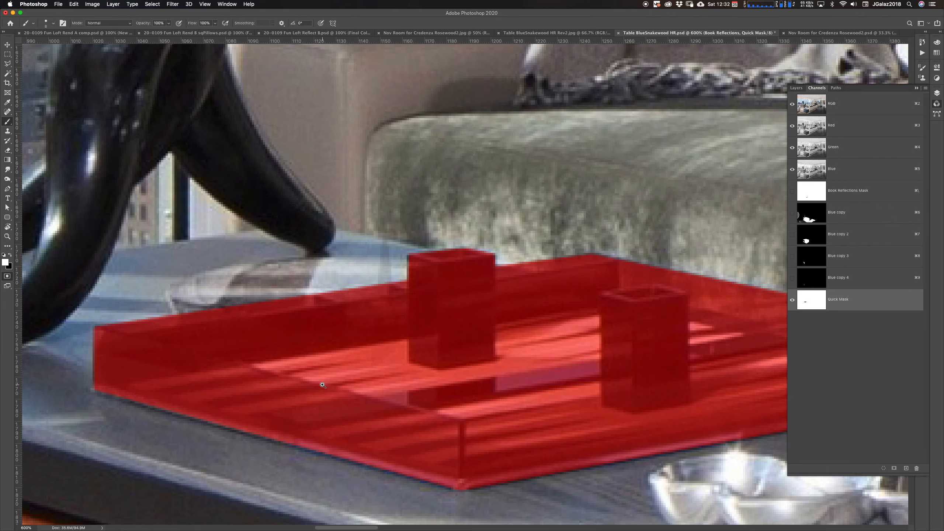
pyautogui.moveTo(419, 271); pyautogui.dragTo(441, 292)
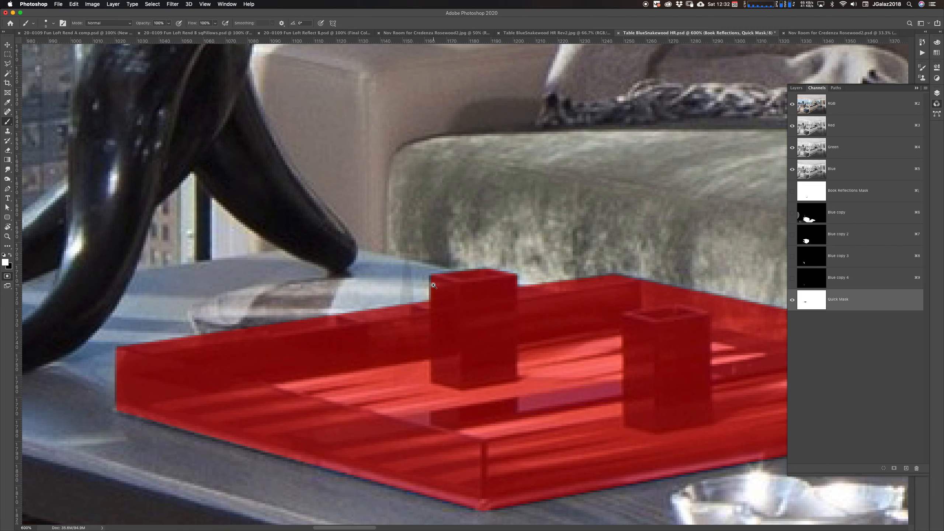
pyautogui.keyDown('super'); pyautogui.click(434, 284); pyautogui.keyUp('super')
pyautogui.keyDown('super'); pyautogui.click(434, 285); pyautogui.keyUp('super')
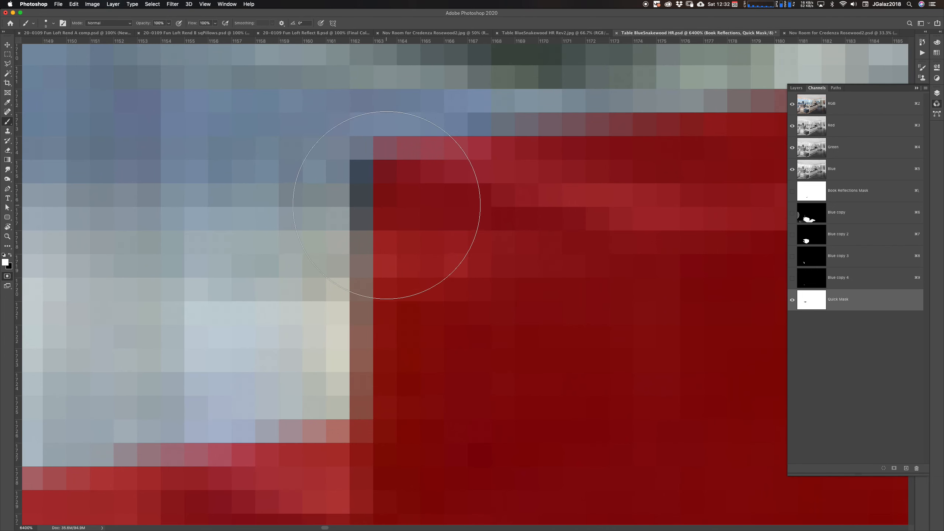
pyautogui.press('[')
pyautogui.press('[')
pyautogui.press('[')
pyautogui.press('[')
pyautogui.press('[')
pyautogui.press('[')
pyautogui.press('[')
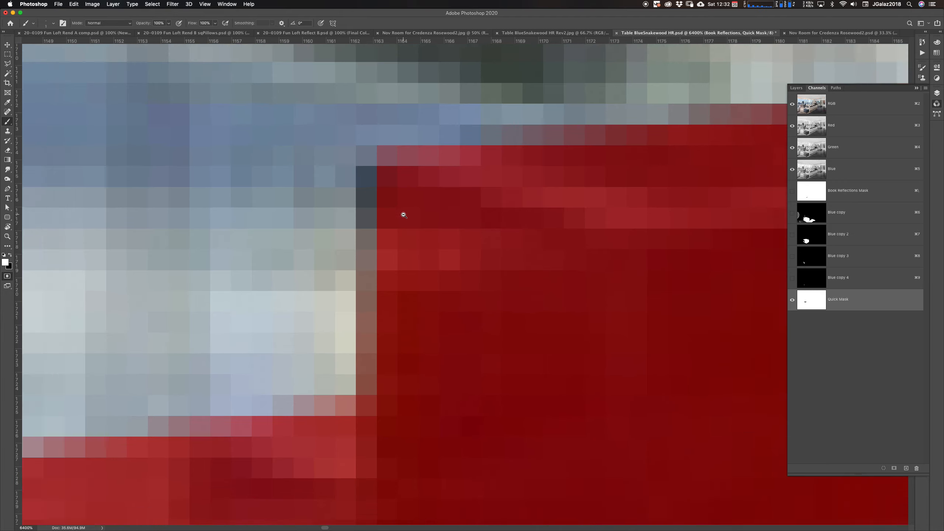
pyautogui.keyDown('alt'); pyautogui.keyDown('super'); pyautogui.click(415, 206); pyautogui.keyUp('super'); pyautogui.keyUp('alt')
pyautogui.keyDown('alt'); pyautogui.keyDown('super'); pyautogui.click(427, 246); pyautogui.keyUp('super'); pyautogui.keyUp('alt')
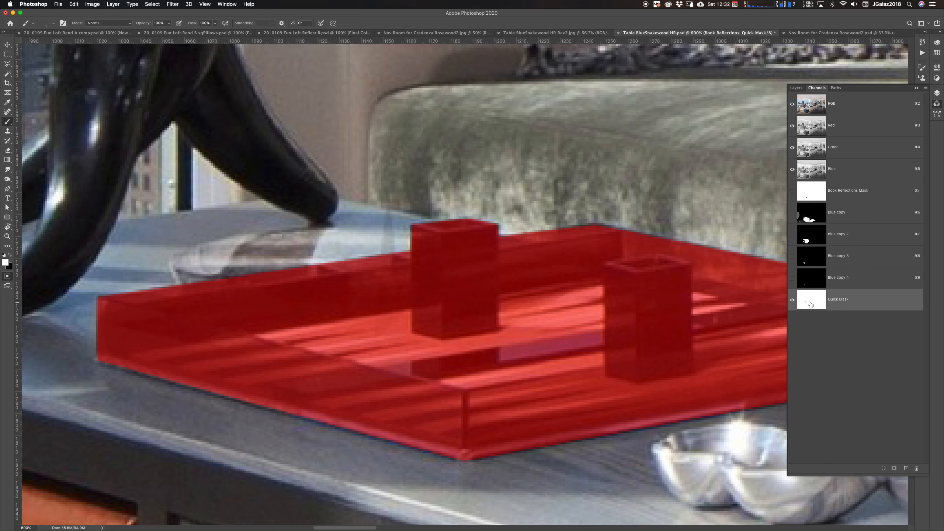
pyautogui.click(792, 104)
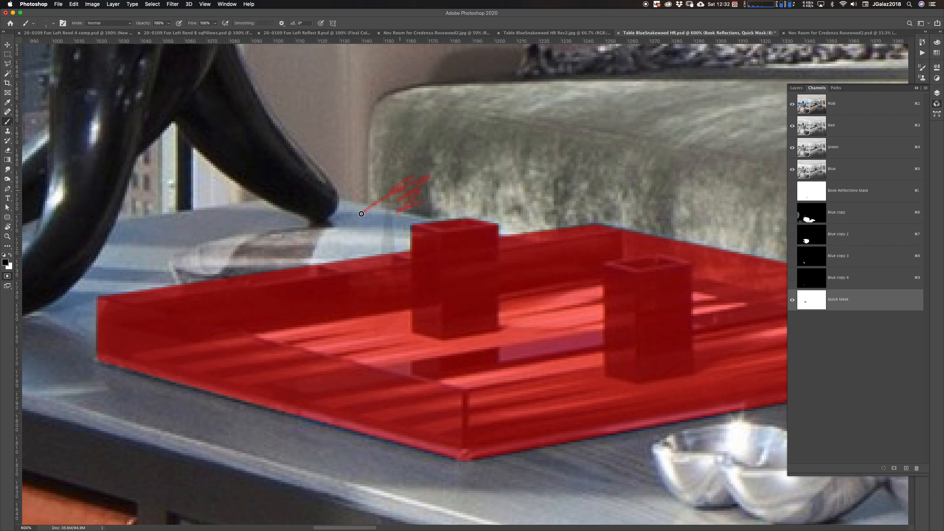
pyautogui.moveTo(362, 214); pyautogui.dragTo(397, 223)
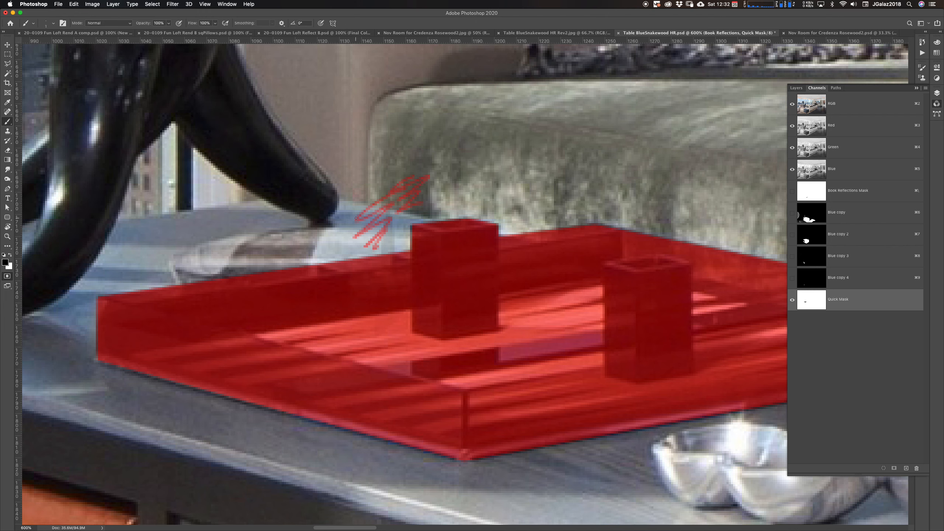
pyautogui.moveTo(361, 222); pyautogui.dragTo(416, 209)
pyautogui.press('super+z')
pyautogui.press('super+z')
pyautogui.press('super+z')
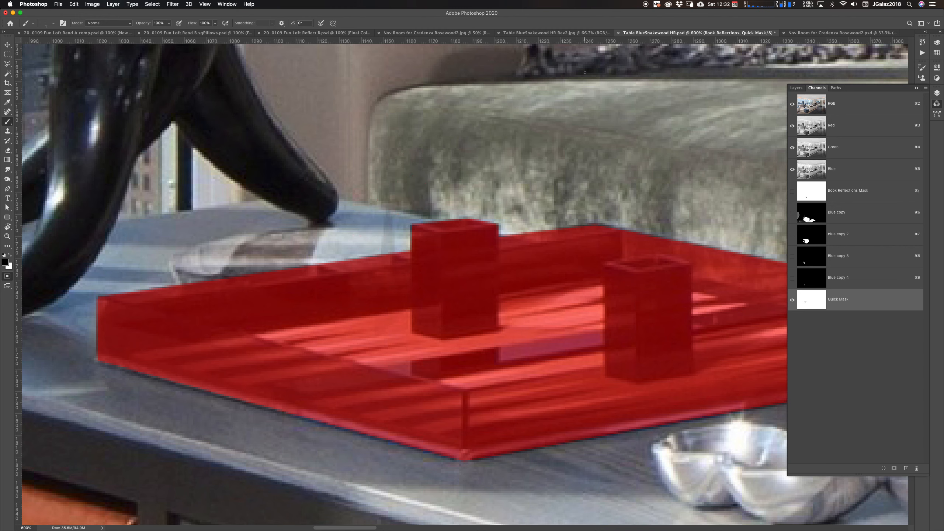
# Enable Transfer in Brush Settings and lower the brush opacity to 45%
pyautogui.click(923, 69)
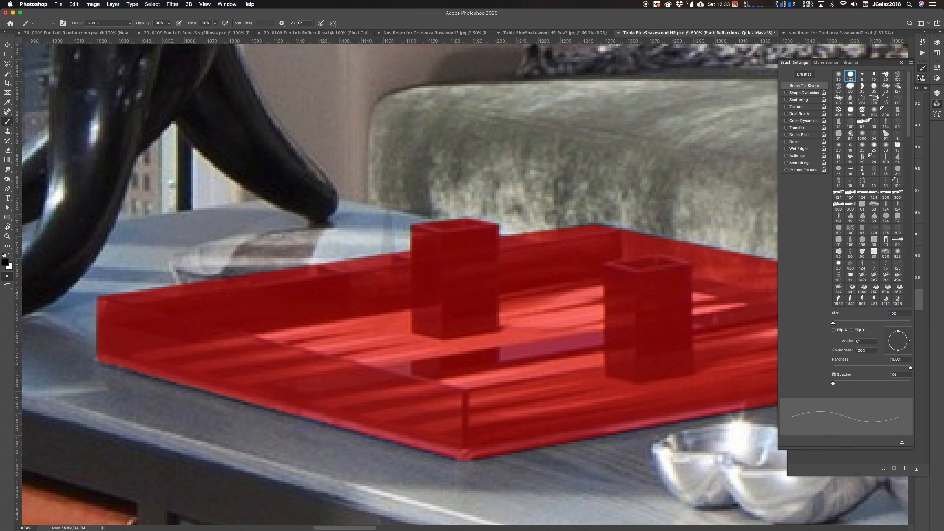
pyautogui.click(801, 107)
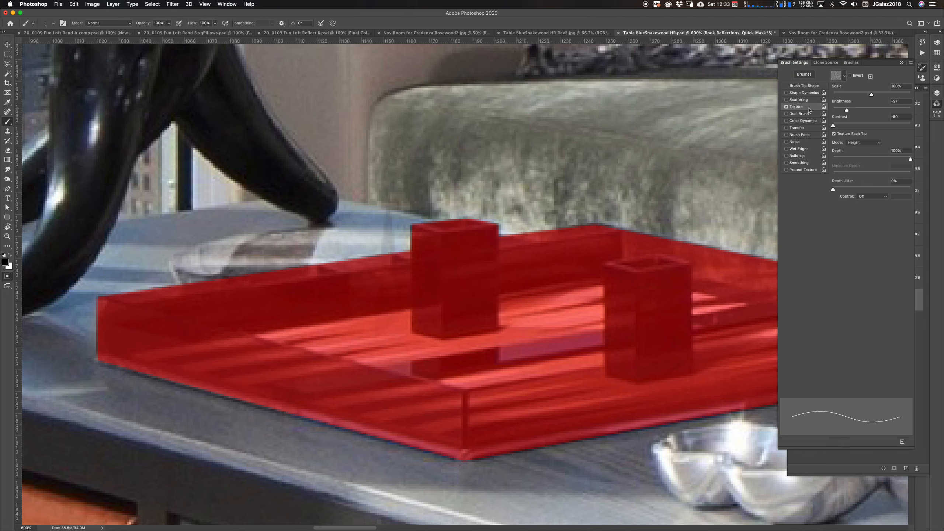
pyautogui.click(795, 129)
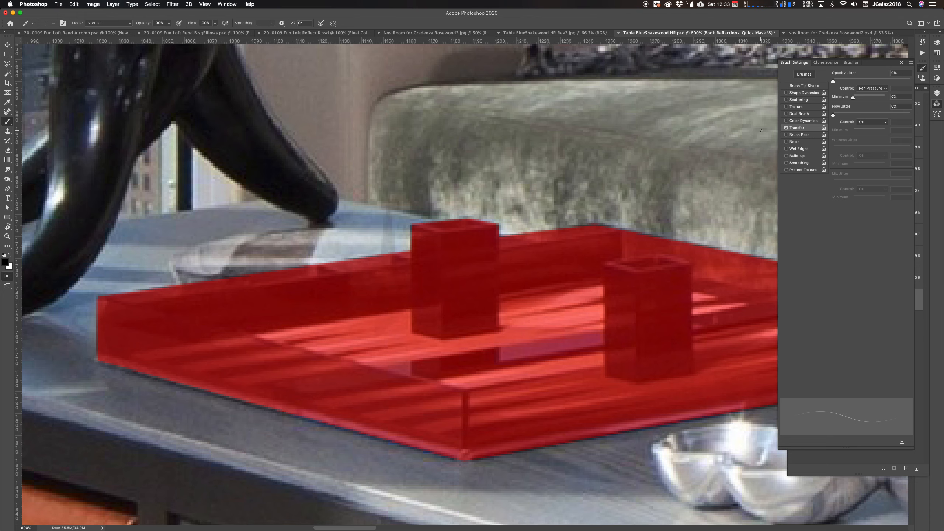
pyautogui.moveTo(577, 198); pyautogui.dragTo(588, 262)
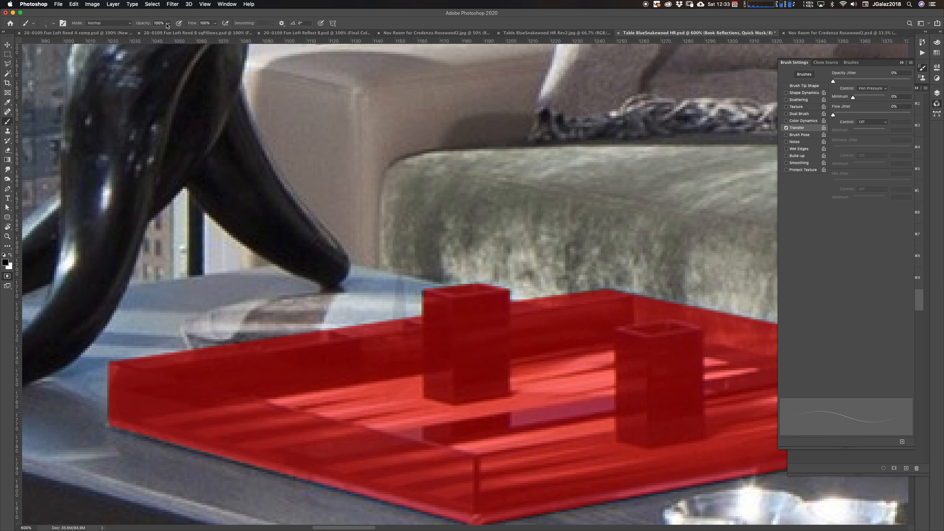
pyautogui.moveTo(143, 24); pyautogui.dragTo(134, 25)
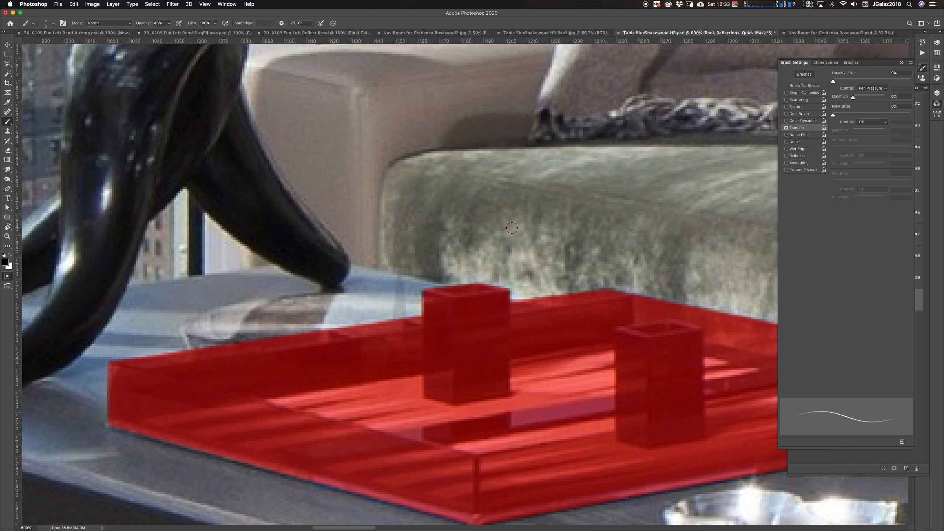
# Enlarge the brush, paint a soft mask stroke across the sofa cushion above the tray, and exit Quick Mask
pyautogui.press(']')
pyautogui.press(']')
pyautogui.press(']')
pyautogui.press(']')
pyautogui.press(']')
pyautogui.press(']')
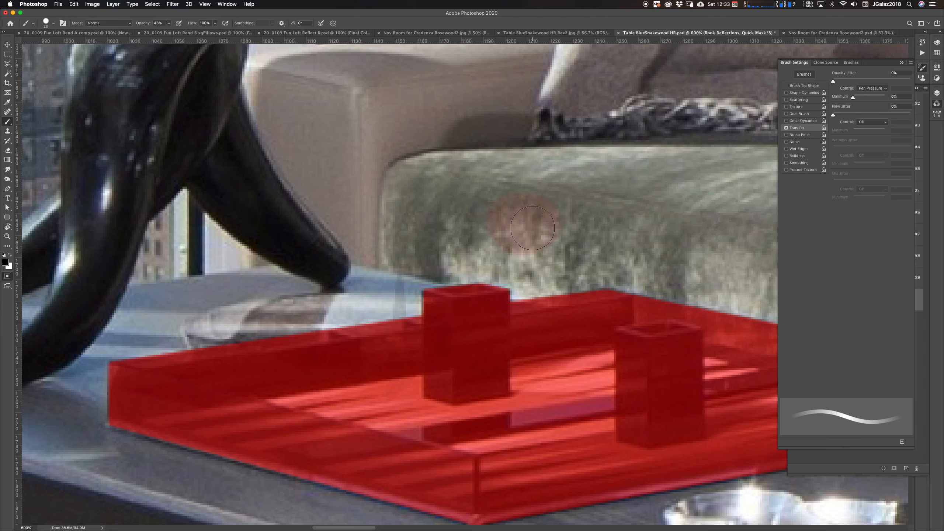
pyautogui.moveTo(543, 215)
pyautogui.mouseDown()
pyautogui.moveTo(570, 216)
pyautogui.moveTo(537, 229)
pyautogui.moveTo(554, 219)
pyautogui.moveTo(532, 223)
pyautogui.moveTo(579, 234)
pyautogui.moveTo(565, 232)
pyautogui.moveTo(581, 220)
pyautogui.moveTo(532, 209)
pyautogui.moveTo(572, 227)
pyautogui.moveTo(601, 218)
pyautogui.moveTo(639, 237)
pyautogui.moveTo(564, 219)
pyautogui.moveTo(692, 243)
pyautogui.moveTo(531, 220)
pyautogui.moveTo(557, 237)
pyautogui.moveTo(641, 230)
pyautogui.moveTo(598, 227)
pyautogui.mouseUp()
pyautogui.press('q')
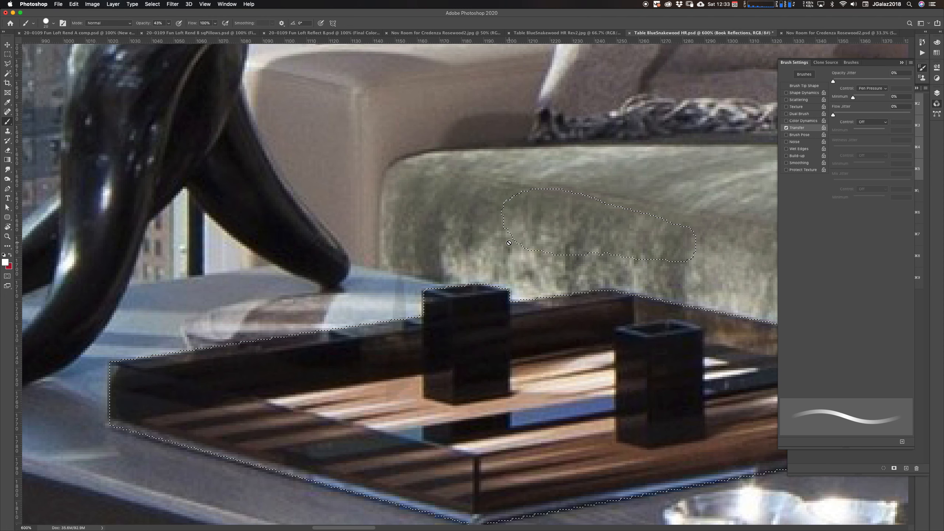
# Zoom in to examine the new selection edge on the sofa cushion
pyautogui.keyDown('super'); pyautogui.click(519, 202); pyautogui.keyUp('super')
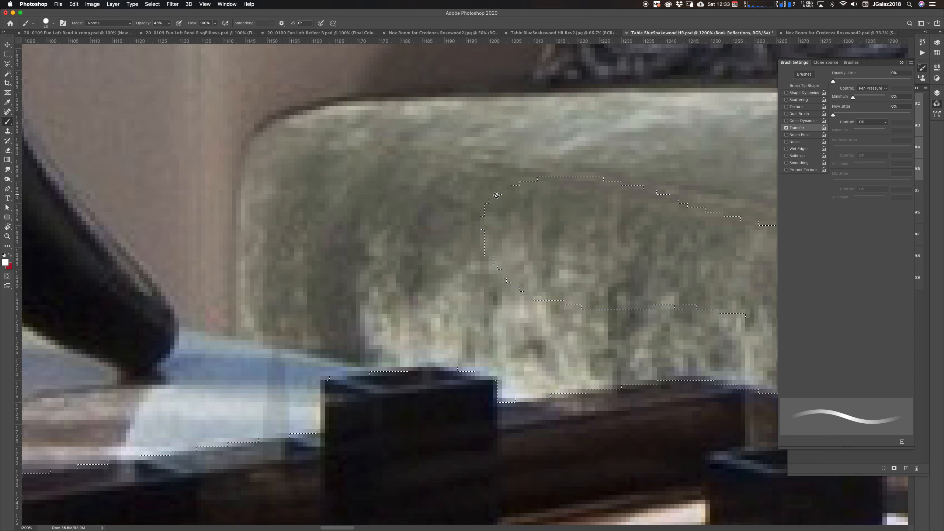
pyautogui.keyDown('super'); pyautogui.click(521, 198); pyautogui.keyUp('super')
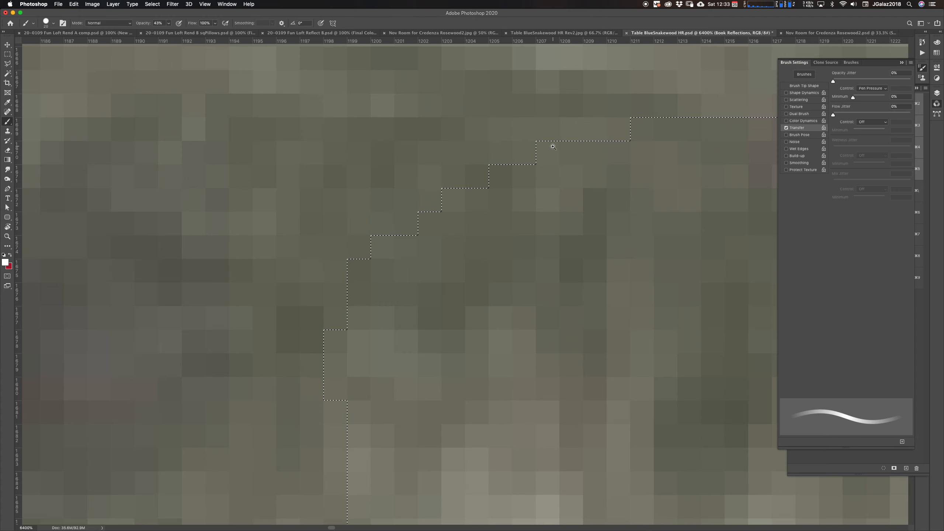
pyautogui.keyDown('alt'); pyautogui.click(549, 204); pyautogui.keyUp('alt')
pyautogui.keyDown('alt'); pyautogui.click(557, 206); pyautogui.keyUp('alt')
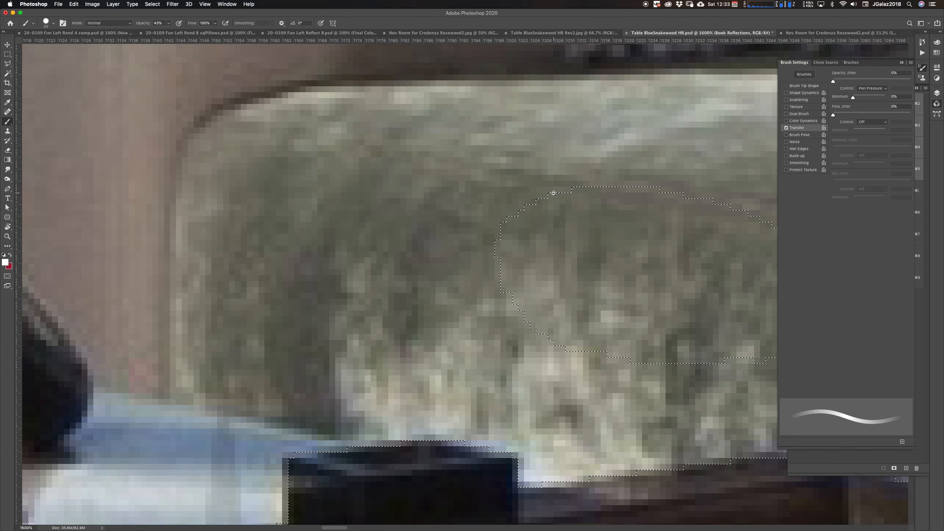
# Toggle Quick Mask on and off to inspect the cushion mask stroke at close and wider zoom levels
pyautogui.moveTo(666, 260); pyautogui.dragTo(498, 267)
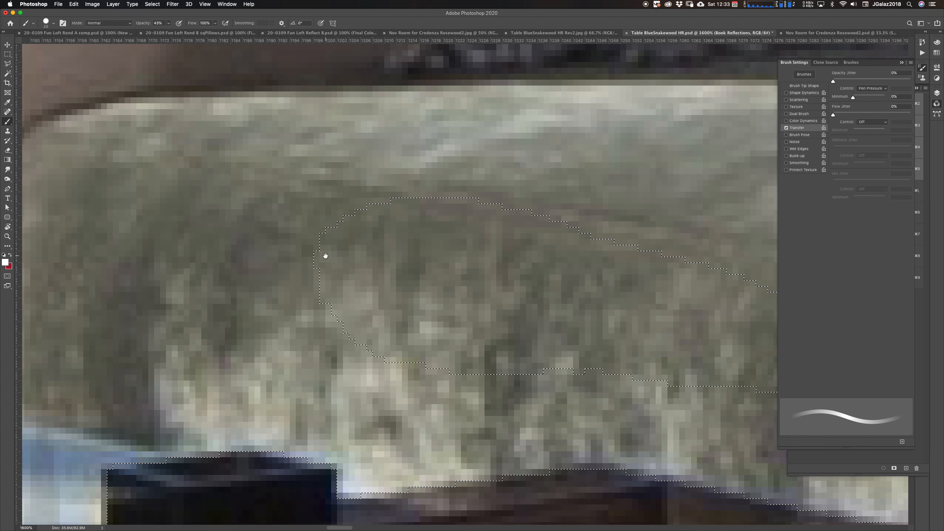
pyautogui.press('q')
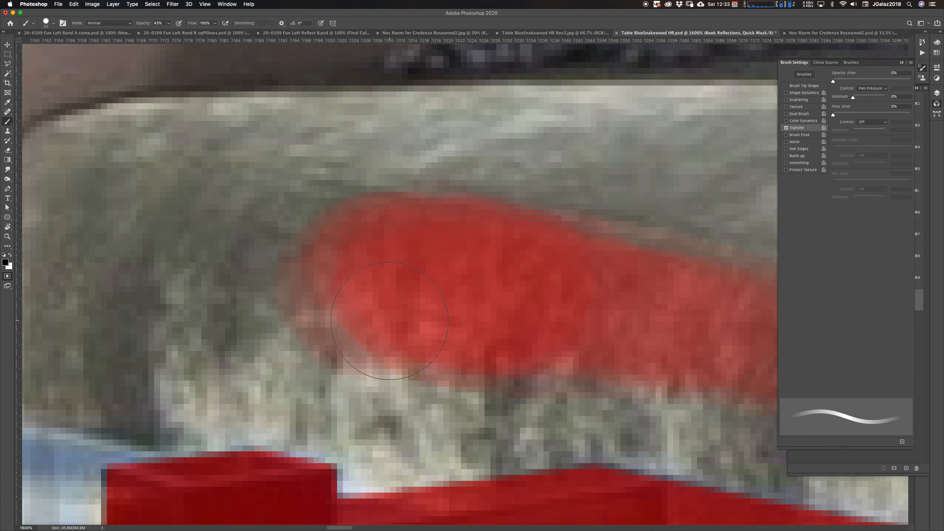
pyautogui.press('q')
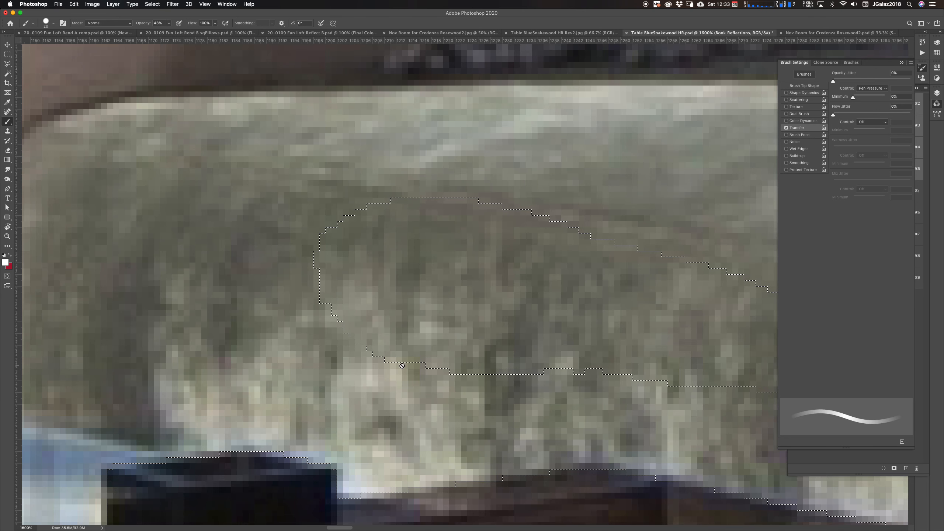
pyautogui.press('q')
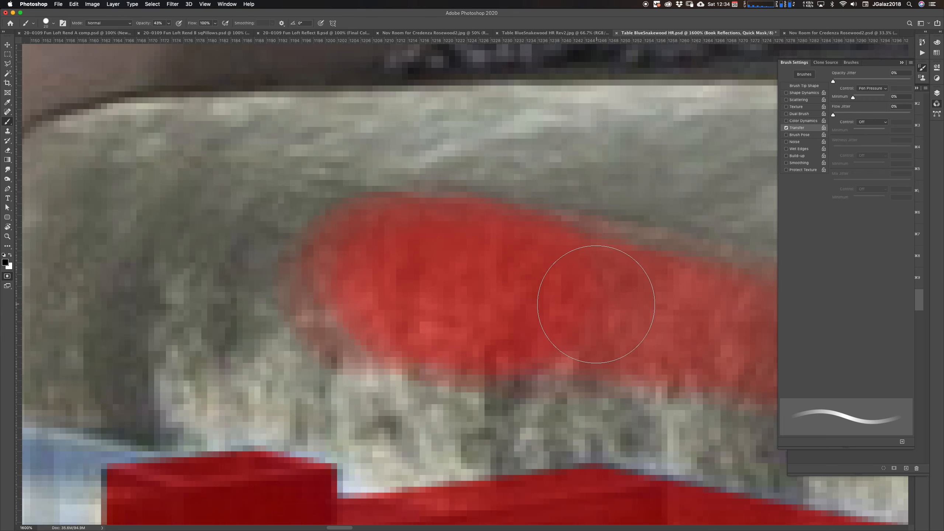
pyautogui.keyDown('alt'); pyautogui.click(578, 297); pyautogui.keyUp('alt')
pyautogui.keyDown('alt'); pyautogui.click(580, 296); pyautogui.keyUp('alt')
pyautogui.keyDown('alt'); pyautogui.click(581, 295); pyautogui.keyUp('alt')
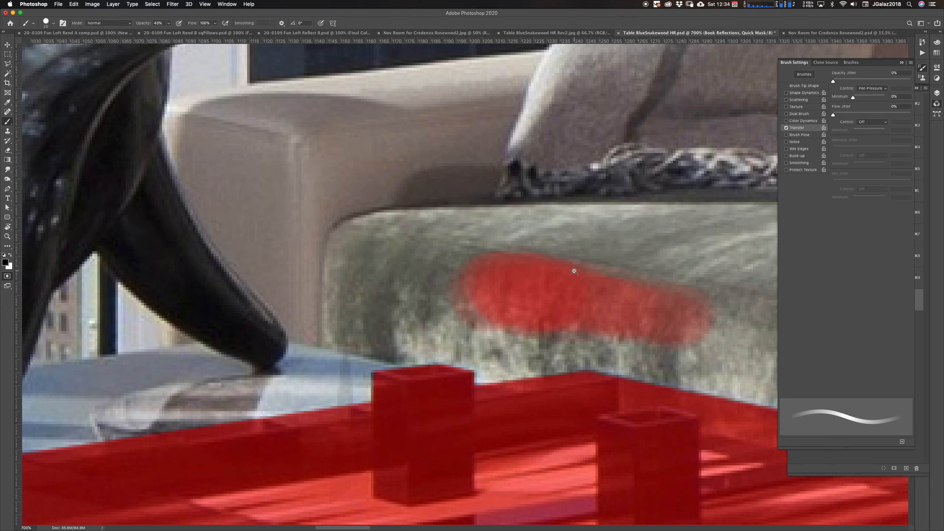
pyautogui.moveTo(668, 309); pyautogui.dragTo(453, 247)
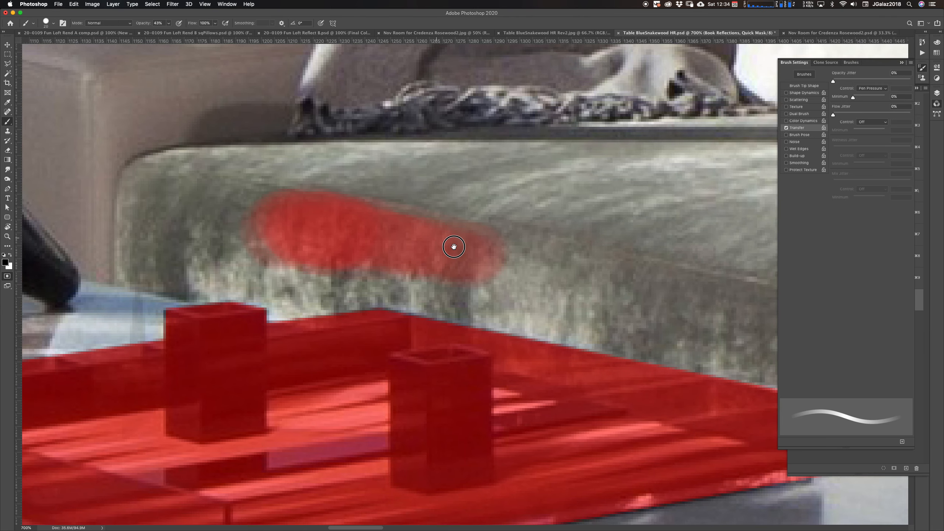
pyautogui.moveTo(542, 283); pyautogui.dragTo(456, 234)
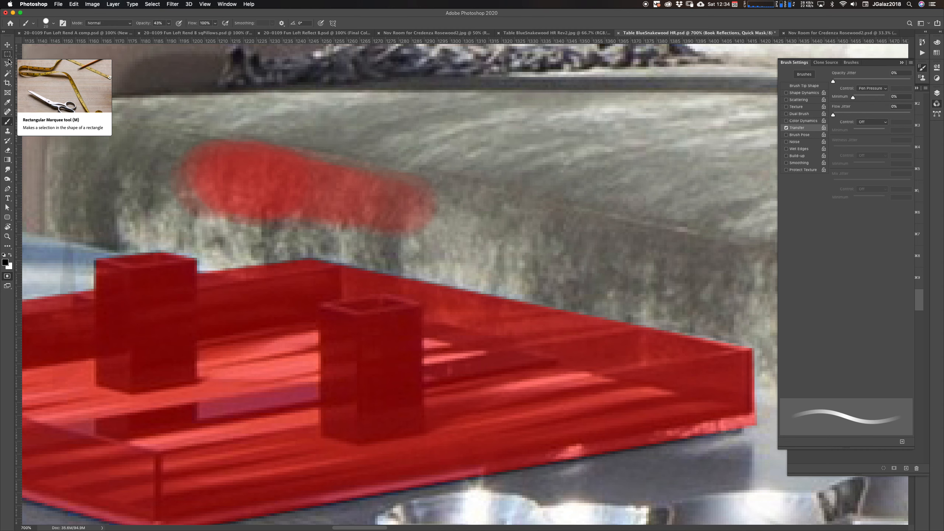
# Paint a second soft mask stroke on the sofa cushion right of the first, shrink the brush, and exit Quick Mask
pyautogui.rightClick(549, 222)
pyautogui.moveTo(609, 254); pyautogui.dragTo(588, 254)
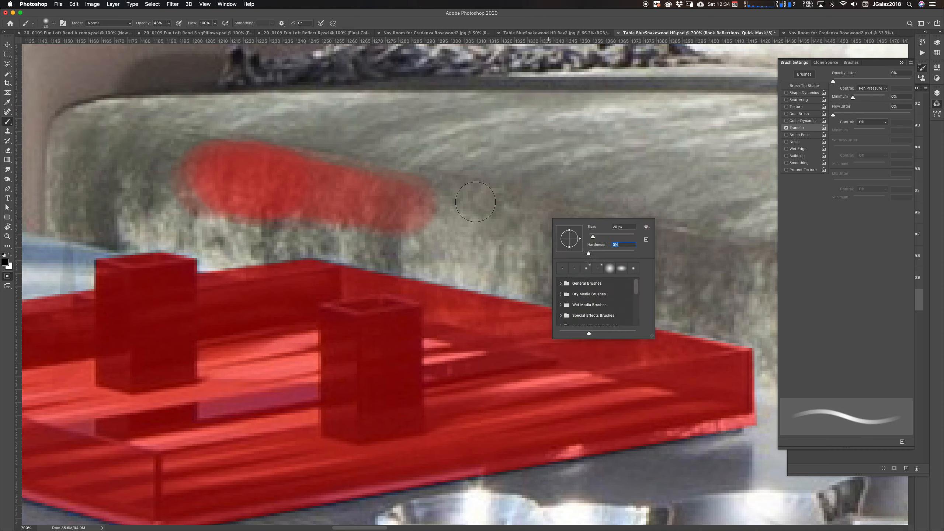
pyautogui.click(489, 201)
pyautogui.moveTo(490, 201)
pyautogui.mouseDown()
pyautogui.moveTo(496, 219)
pyautogui.moveTo(564, 226)
pyautogui.moveTo(503, 200)
pyautogui.moveTo(597, 242)
pyautogui.moveTo(493, 204)
pyautogui.moveTo(579, 235)
pyautogui.moveTo(528, 211)
pyautogui.moveTo(551, 232)
pyautogui.moveTo(507, 201)
pyautogui.moveTo(646, 265)
pyautogui.moveTo(499, 209)
pyautogui.moveTo(646, 251)
pyautogui.moveTo(509, 212)
pyautogui.moveTo(559, 232)
pyautogui.moveTo(522, 218)
pyautogui.moveTo(539, 227)
pyautogui.moveTo(522, 227)
pyautogui.moveTo(557, 227)
pyautogui.moveTo(520, 215)
pyautogui.moveTo(544, 236)
pyautogui.moveTo(515, 217)
pyautogui.moveTo(542, 222)
pyautogui.moveTo(540, 234)
pyautogui.moveTo(522, 215)
pyautogui.moveTo(559, 233)
pyautogui.mouseUp()
pyautogui.press('[')
pyautogui.press('[')
pyautogui.press('[')
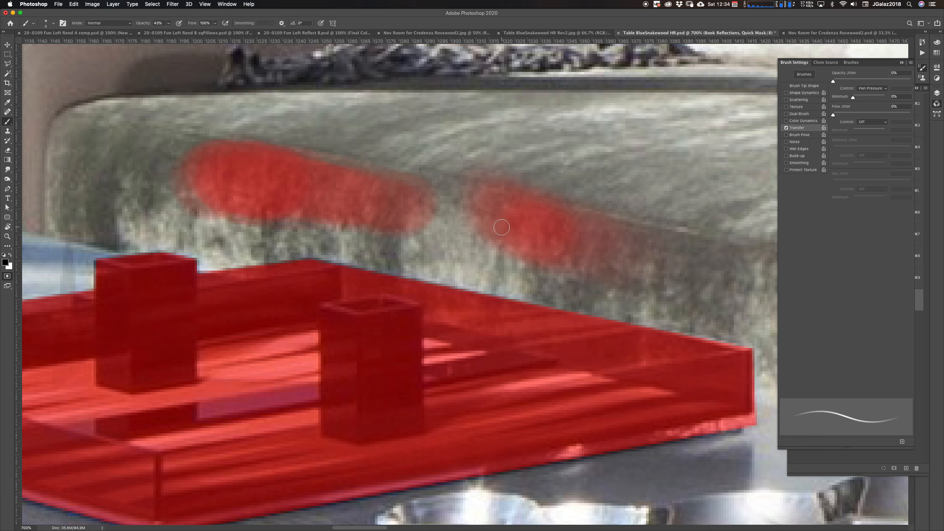
pyautogui.press('q')
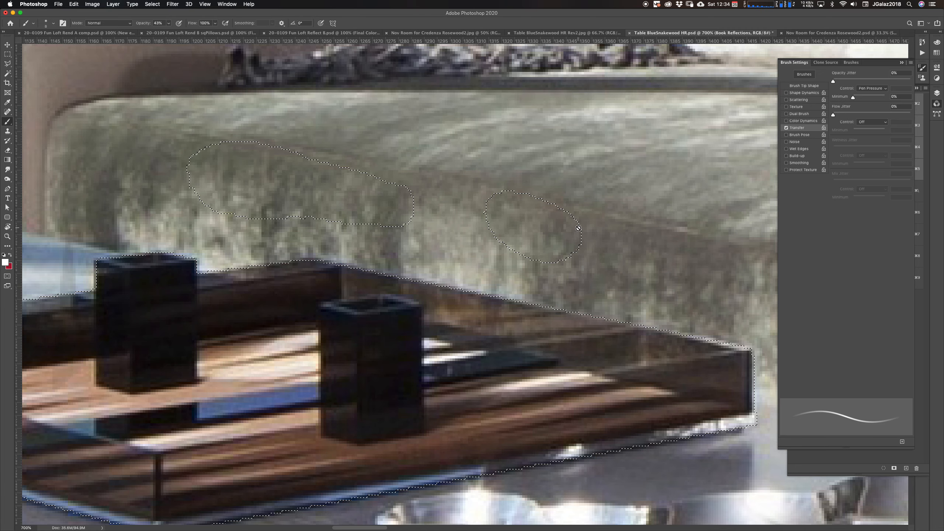
# Open the Layers panel and select the Final Color Output layer
pyautogui.keyDown('alt'); pyautogui.click(538, 260); pyautogui.keyUp('alt')
pyautogui.keyDown('alt'); pyautogui.click(539, 262); pyautogui.keyUp('alt')
pyautogui.keyDown('alt'); pyautogui.click(541, 260); pyautogui.keyUp('alt')
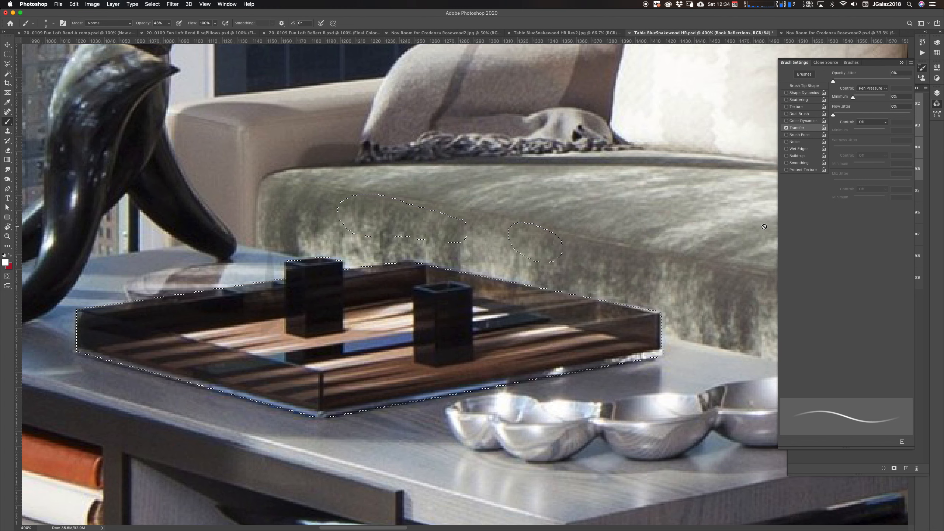
pyautogui.click(936, 104)
pyautogui.click(937, 93)
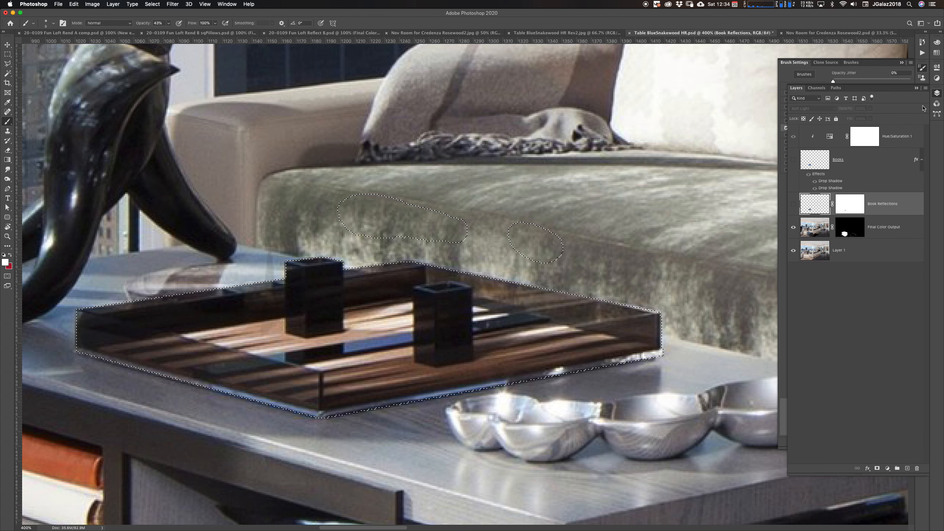
pyautogui.click(809, 233)
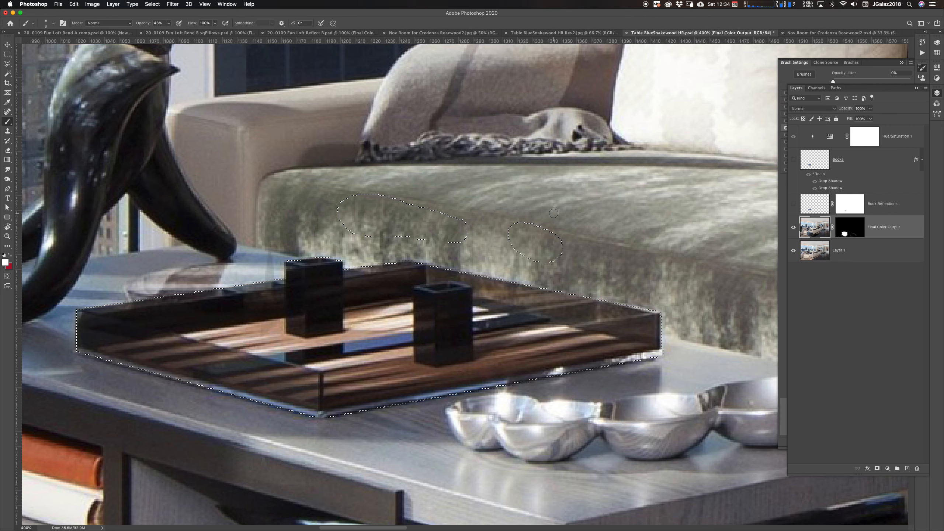
pyautogui.press('super+l')
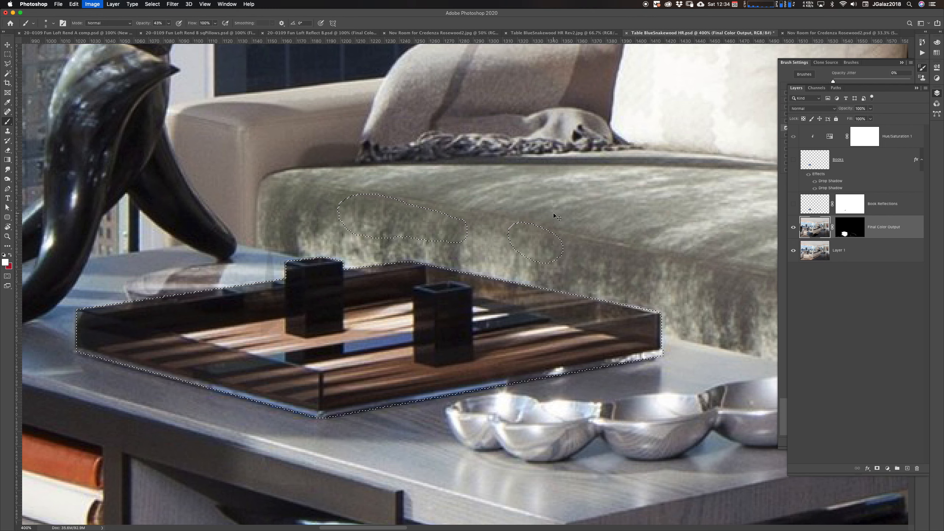
pyautogui.moveTo(198, 226)
pyautogui.mouseDown()
pyautogui.moveTo(224, 229)
pyautogui.moveTo(180, 227)
pyautogui.mouseUp()
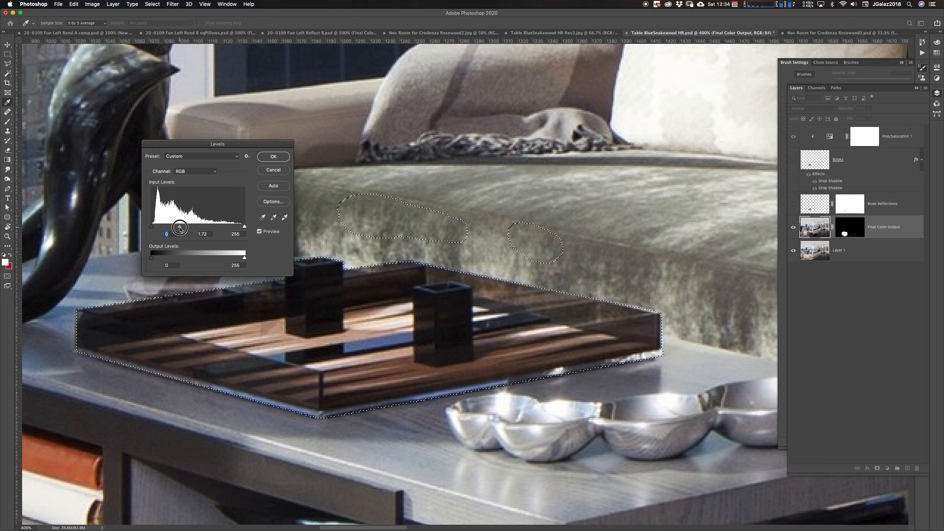
pyautogui.click(277, 171)
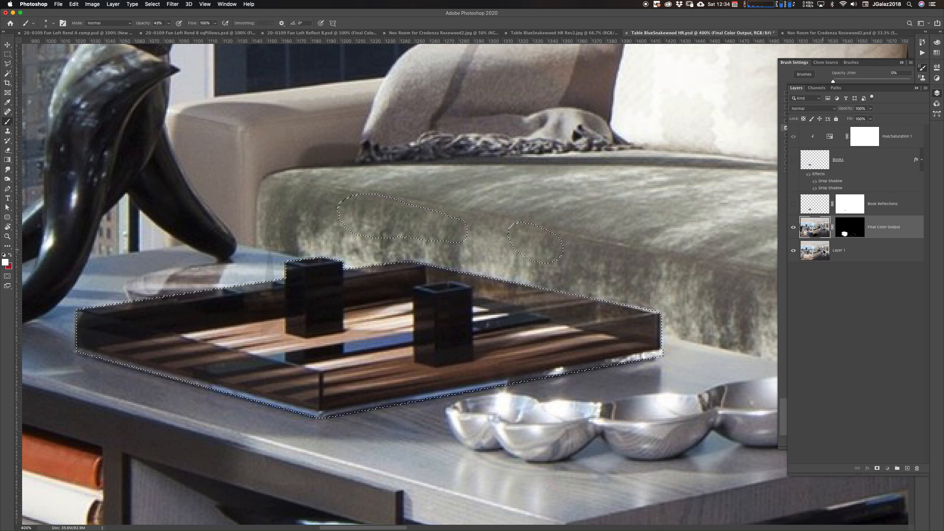
# Select Layer 1, hide the selection edges, and preview Levels midtone changes on the selection without applying them
pyautogui.hotkey('alt', '[')
pyautogui.press('super+l')
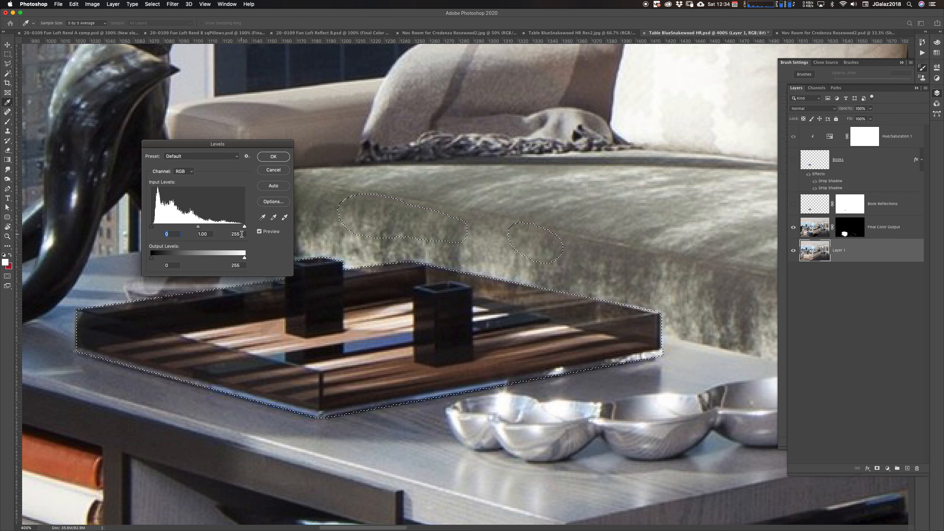
pyautogui.moveTo(198, 229); pyautogui.dragTo(235, 233)
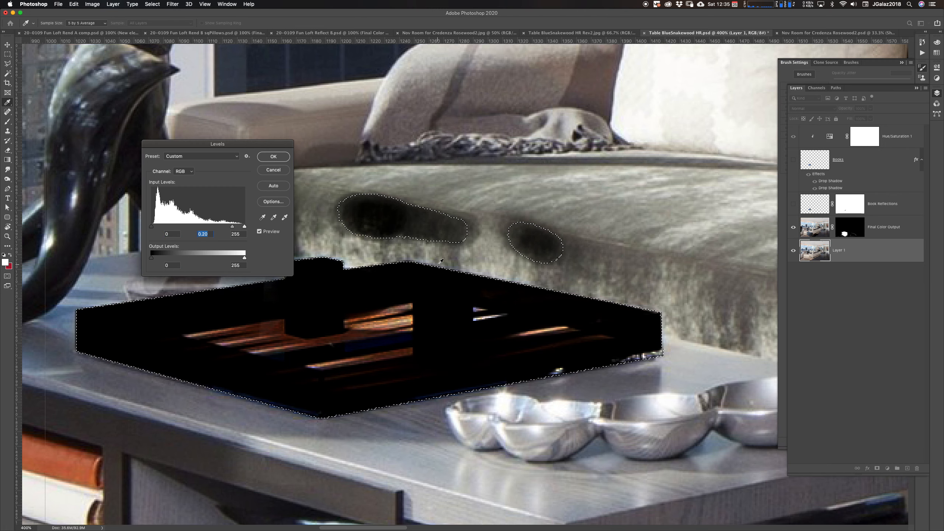
pyautogui.press('super+h')
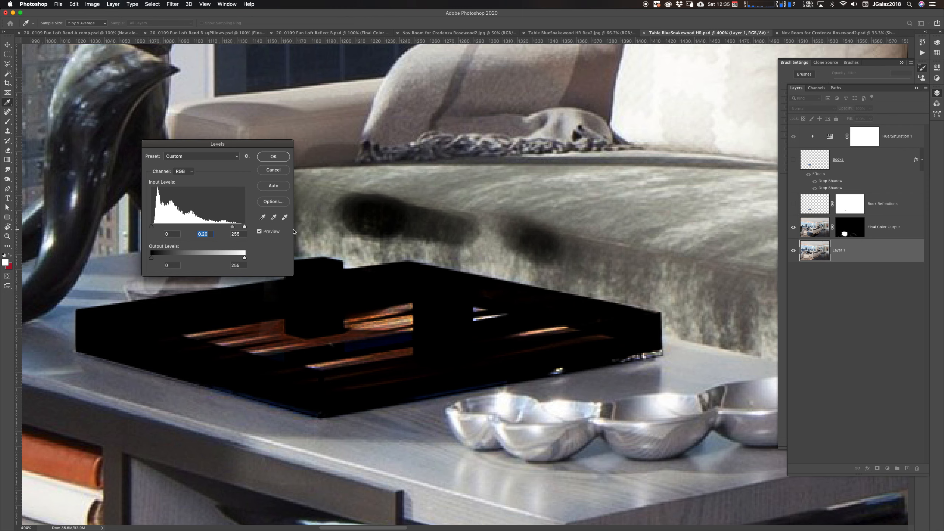
pyautogui.moveTo(233, 227); pyautogui.dragTo(151, 220)
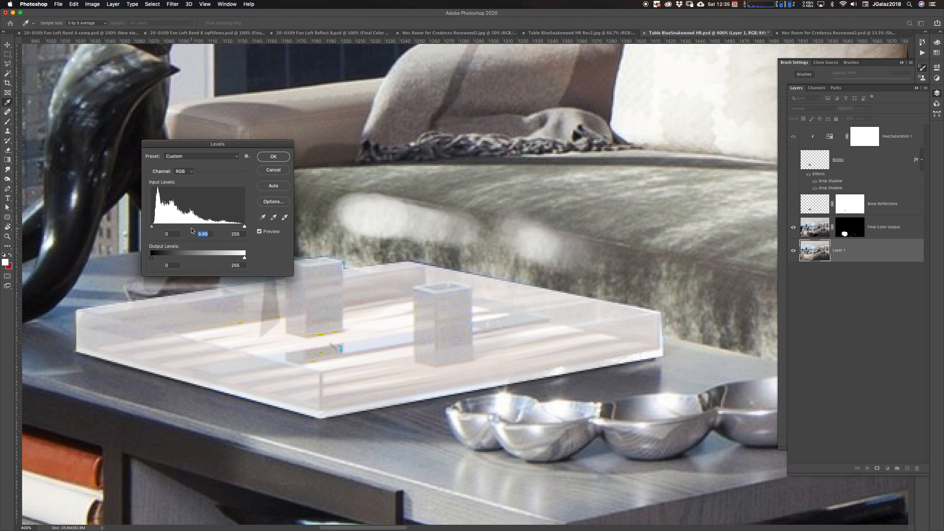
pyautogui.click(273, 170)
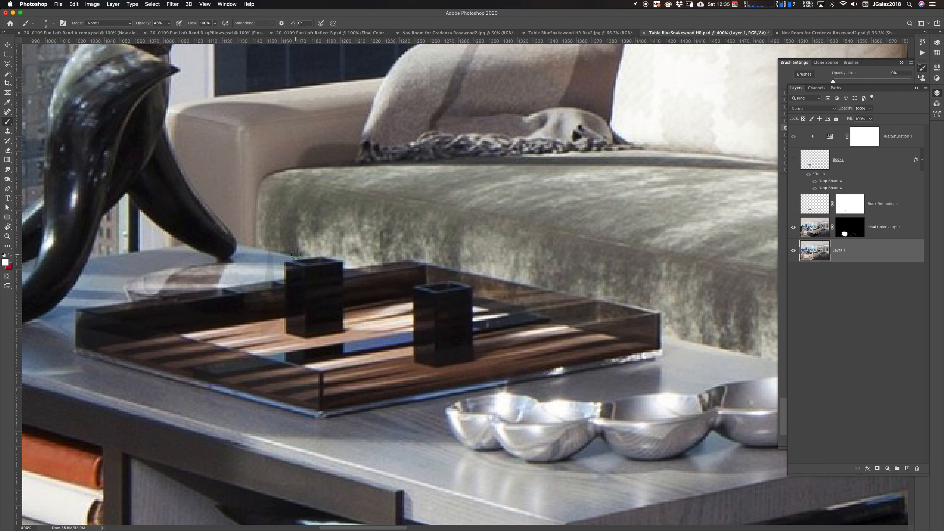
# Enter Quick Mask and erase the two cushion mask strokes with the Eraser
pyautogui.press('q')
pyautogui.press('e')
pyautogui.moveTo(397, 197)
pyautogui.mouseDown()
pyautogui.moveTo(376, 201)
pyautogui.moveTo(378, 190)
pyautogui.moveTo(317, 212)
pyautogui.moveTo(428, 197)
pyautogui.moveTo(343, 228)
pyautogui.moveTo(431, 234)
pyautogui.moveTo(358, 238)
pyautogui.moveTo(468, 214)
pyautogui.moveTo(502, 236)
pyautogui.moveTo(357, 210)
pyautogui.moveTo(490, 222)
pyautogui.mouseUp()
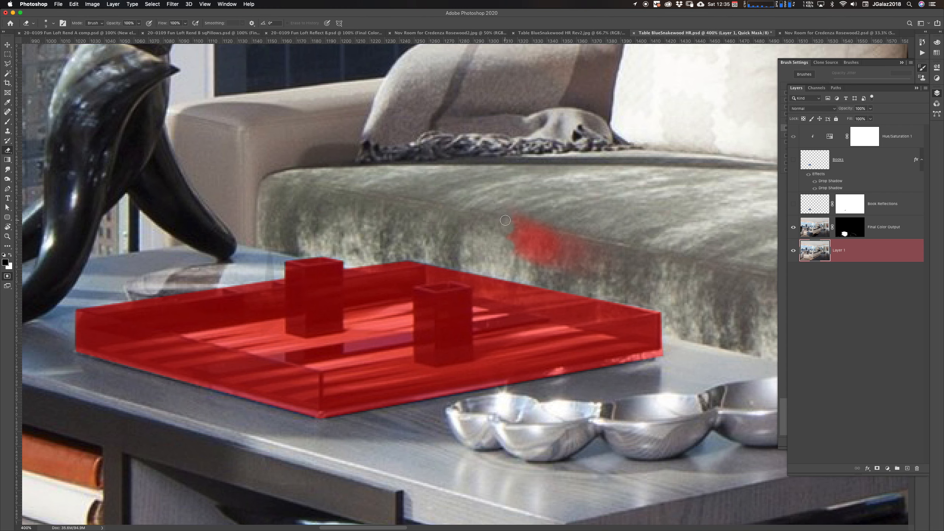
pyautogui.press(']')
pyautogui.press(']')
pyautogui.moveTo(390, 197)
pyautogui.mouseDown()
pyautogui.moveTo(455, 229)
pyautogui.moveTo(360, 197)
pyautogui.moveTo(556, 228)
pyautogui.moveTo(592, 256)
pyautogui.moveTo(539, 225)
pyautogui.moveTo(405, 214)
pyautogui.mouseUp()
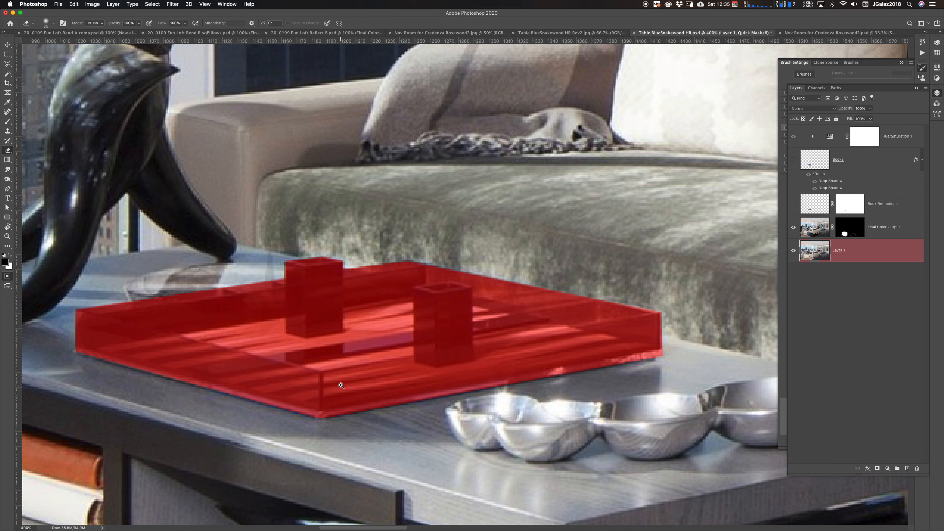
# Switch to the Brush and touch up the mask along the tray's near left edge
pyautogui.scroll(2, 322, 388)
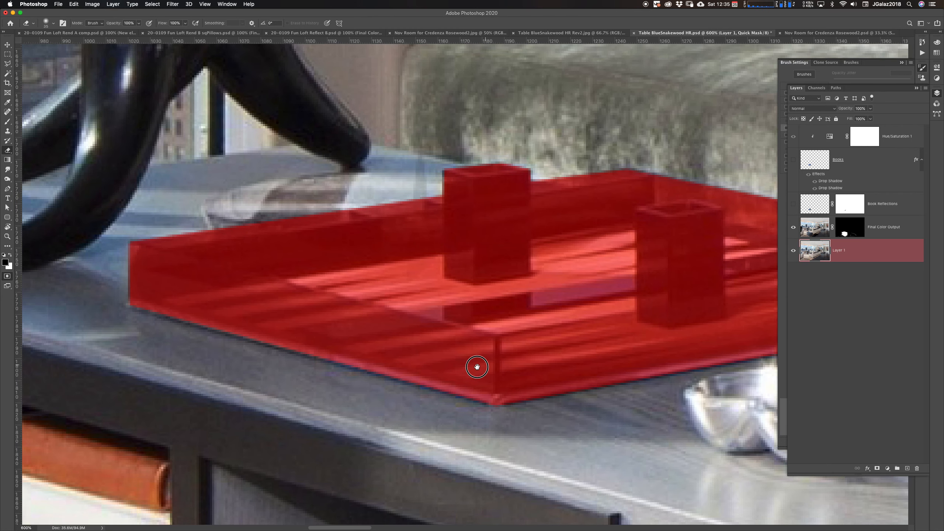
pyautogui.moveTo(477, 367); pyautogui.dragTo(473, 365)
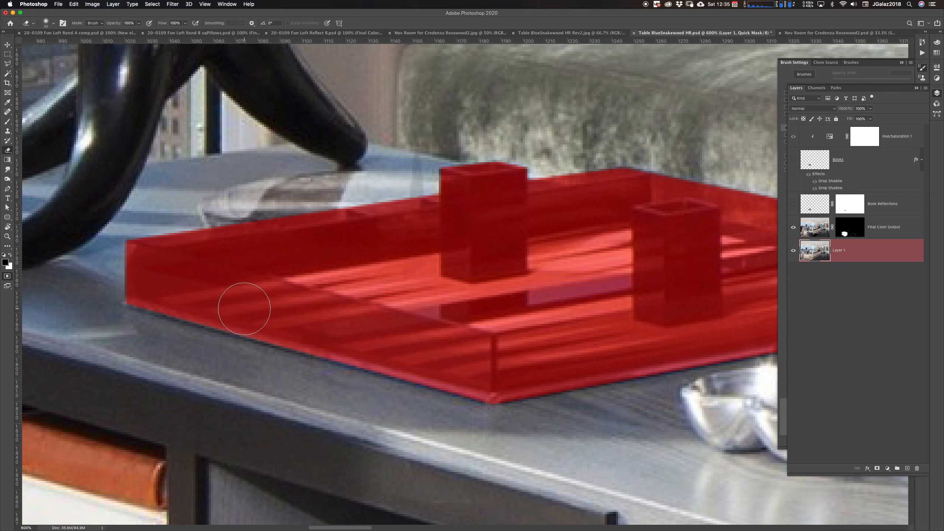
pyautogui.press('b')
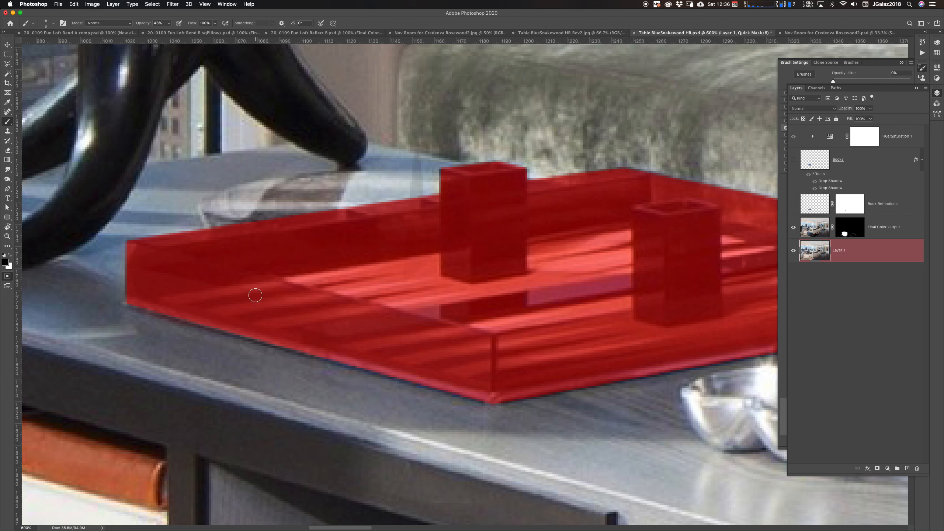
pyautogui.moveTo(251, 333); pyautogui.dragTo(260, 336)
pyautogui.moveTo(325, 350); pyautogui.dragTo(252, 334)
pyautogui.moveTo(272, 339); pyautogui.dragTo(268, 341)
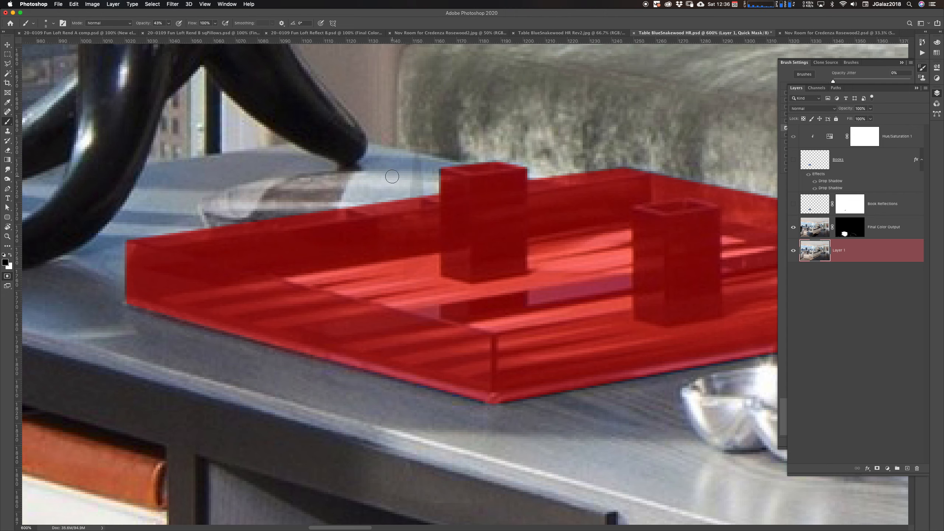
# Resize the brush and paint a small mask fix at the top corner of the left cube
pyautogui.scroll(4, 442, 171)
pyautogui.press('[')
pyautogui.press('[')
pyautogui.press('[')
pyautogui.press('[')
pyautogui.press('[')
pyautogui.press('[')
pyautogui.press('[')
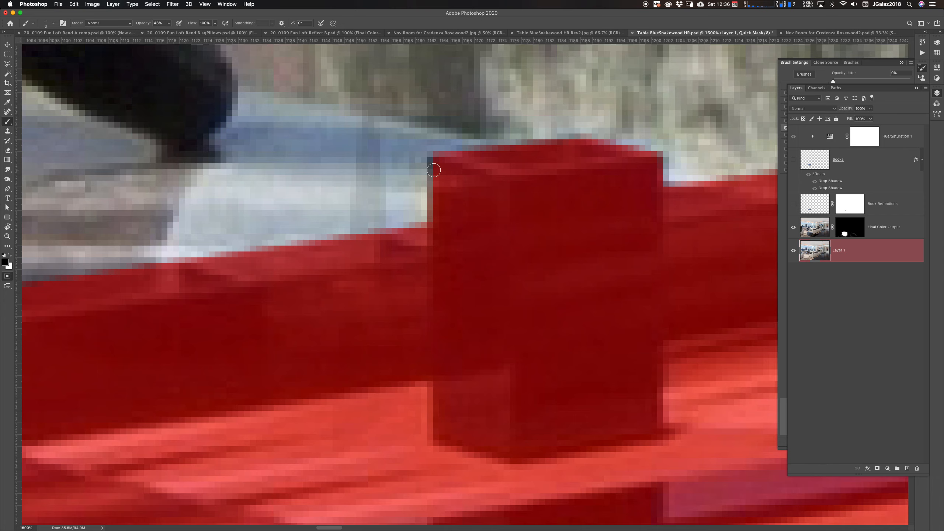
pyautogui.press(']')
pyautogui.press(']')
pyautogui.moveTo(441, 163)
pyautogui.mouseDown()
pyautogui.moveTo(441, 219)
pyautogui.moveTo(437, 173)
pyautogui.mouseUp()
# Soften the Quick Mask of the tray with a Gaussian Blur of 0.3 pixels radius
pyautogui.keyDown('alt'); pyautogui.click(594, 302); pyautogui.keyUp('alt')
pyautogui.keyDown('alt'); pyautogui.click(599, 303); pyautogui.keyUp('alt')
pyautogui.keyDown('alt'); pyautogui.click(600, 302); pyautogui.keyUp('alt')
pyautogui.keyDown('alt'); pyautogui.click(604, 303); pyautogui.keyUp('alt')
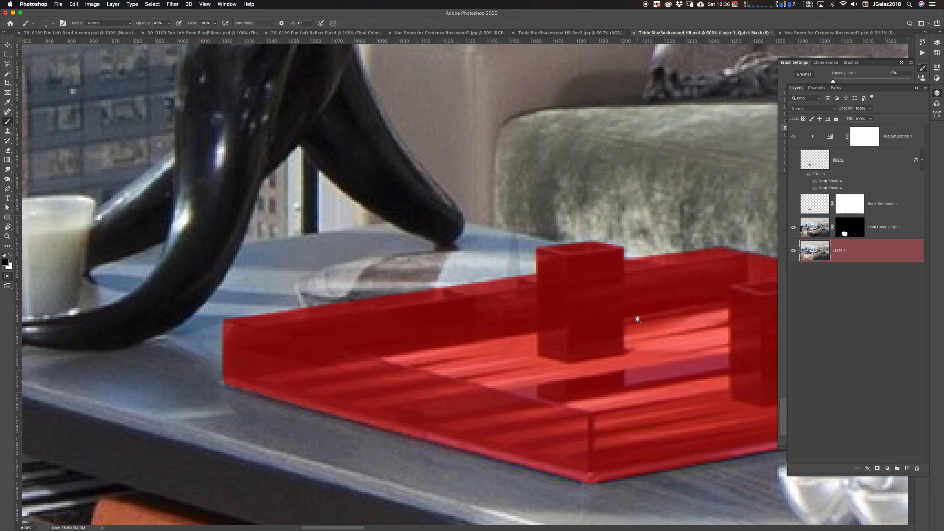
pyautogui.keyDown('alt'); pyautogui.click(631, 321); pyautogui.keyUp('alt')
pyautogui.keyDown('alt'); pyautogui.click(610, 331); pyautogui.keyUp('alt')
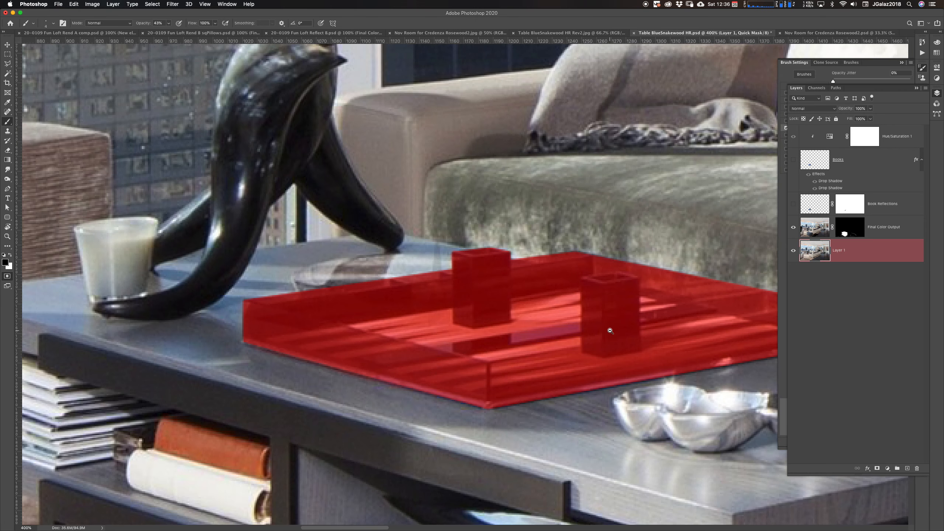
pyautogui.moveTo(610, 331); pyautogui.dragTo(439, 324)
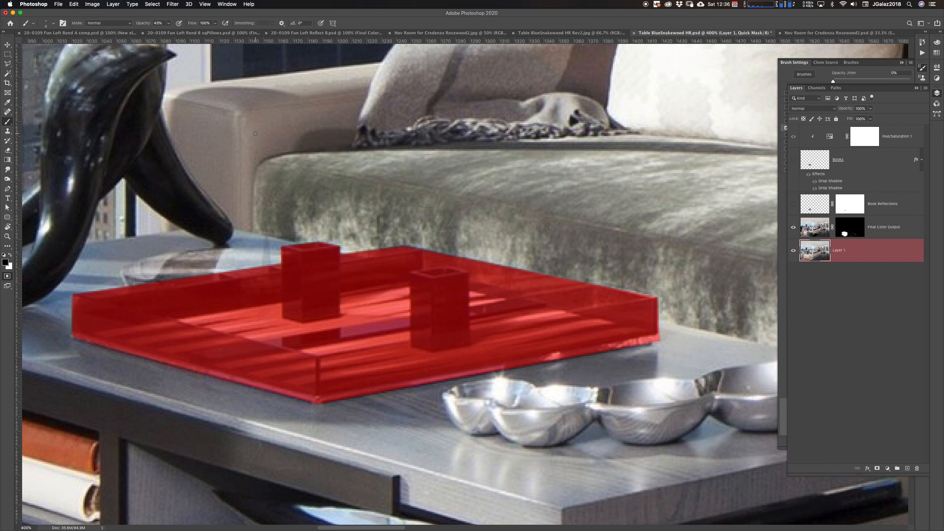
pyautogui.click(172, 4)
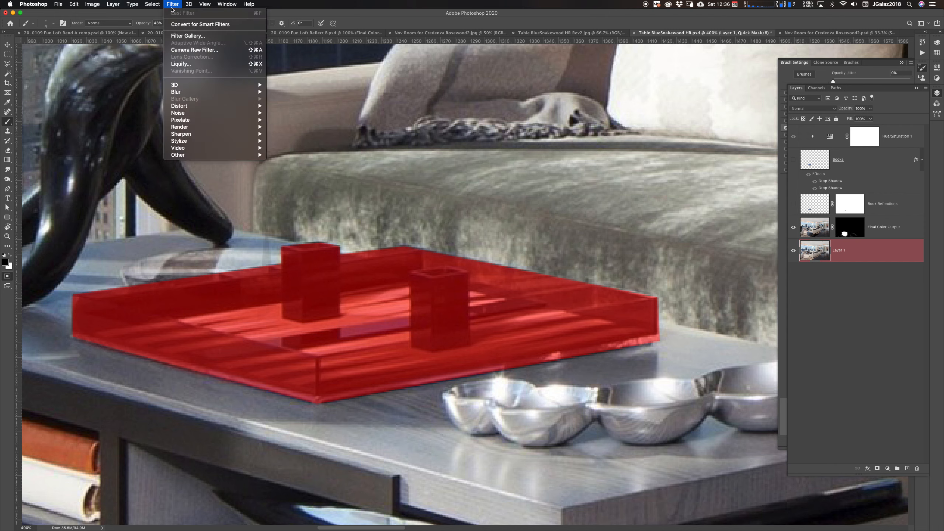
pyautogui.moveTo(184, 94)
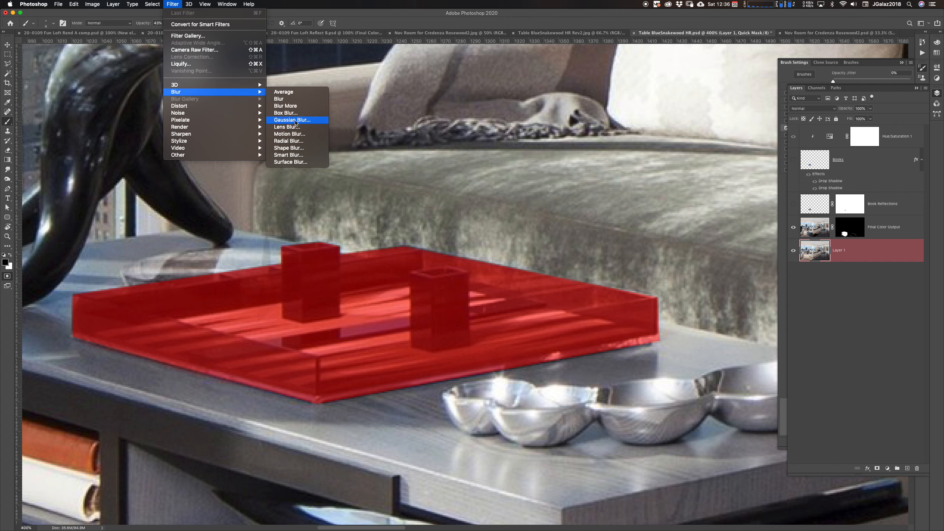
pyautogui.click(304, 121)
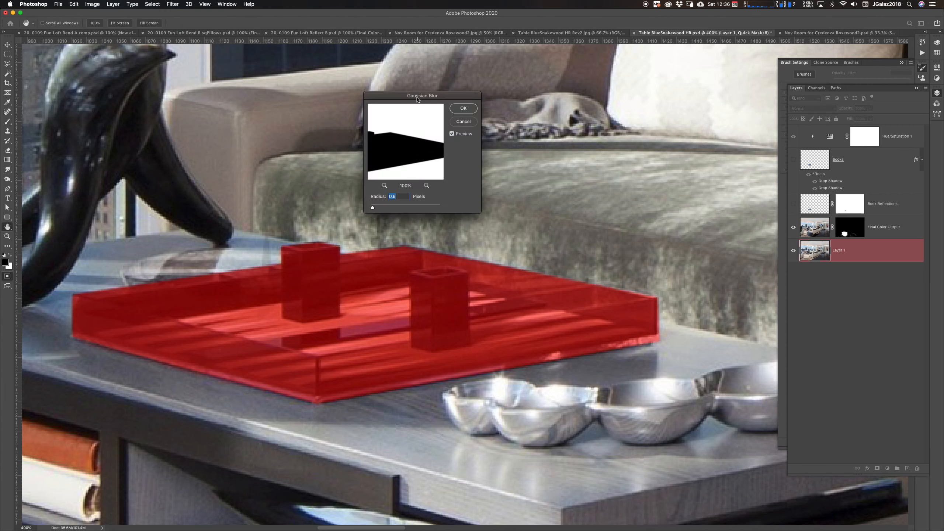
pyautogui.moveTo(417, 98); pyautogui.dragTo(402, 92)
pyautogui.click(411, 179)
pyautogui.click(412, 179)
pyautogui.click(411, 179)
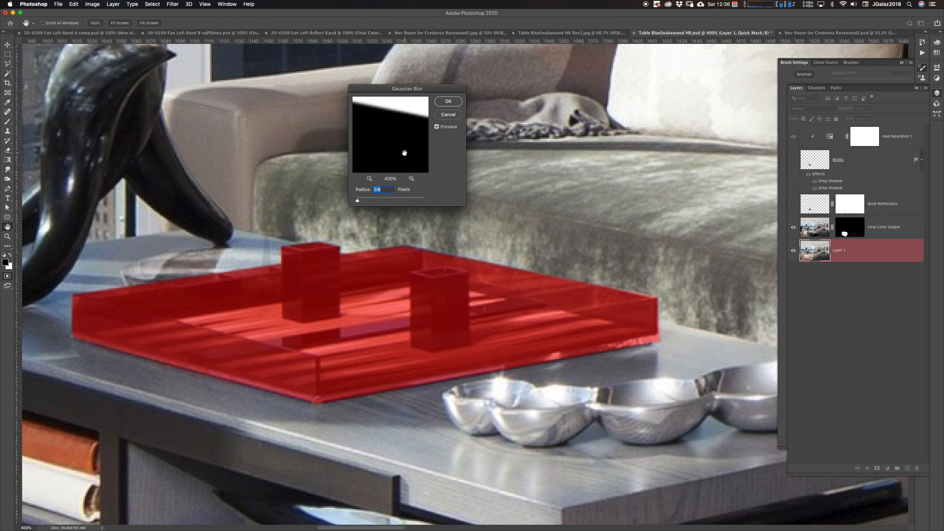
pyautogui.moveTo(405, 142)
pyautogui.mouseDown()
pyautogui.moveTo(365, 132)
pyautogui.moveTo(390, 136)
pyautogui.moveTo(400, 153)
pyautogui.mouseUp()
pyautogui.click(436, 128)
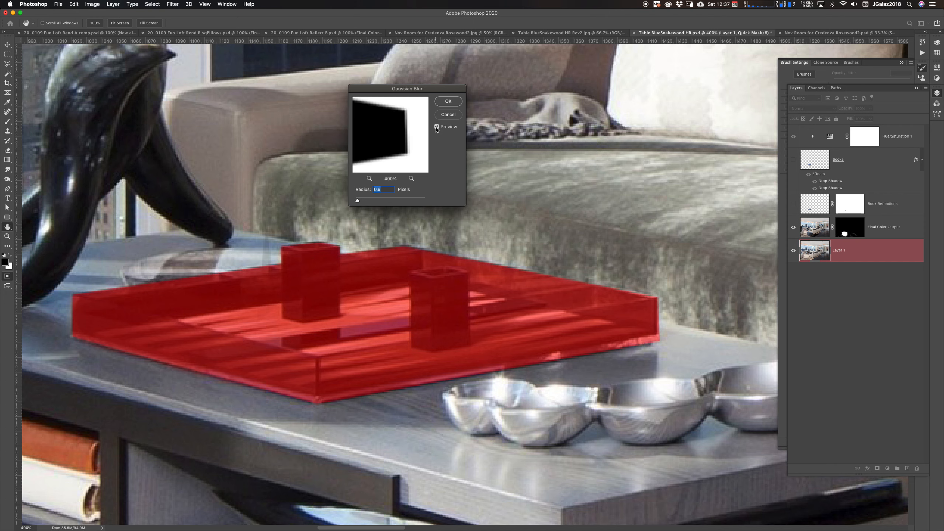
pyautogui.moveTo(358, 200)
pyautogui.mouseDown()
pyautogui.moveTo(373, 200)
pyautogui.moveTo(361, 202)
pyautogui.mouseUp()
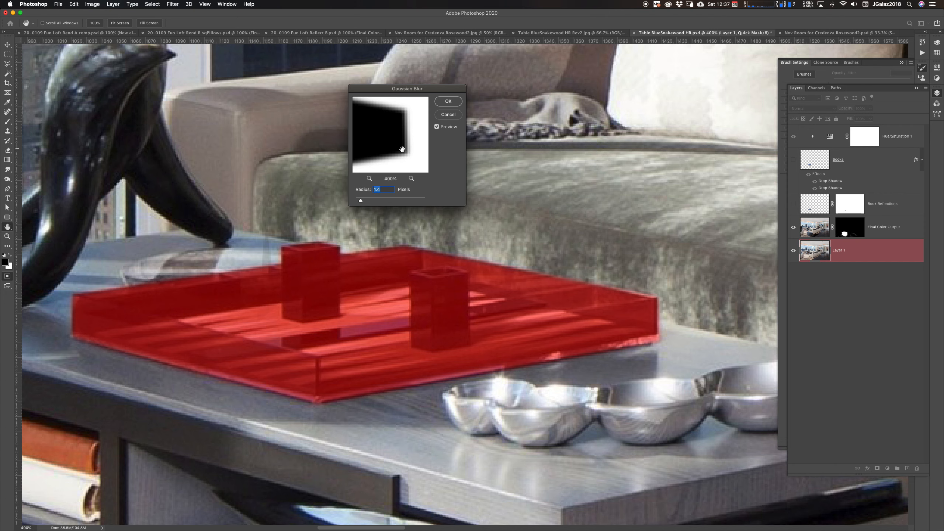
pyautogui.moveTo(363, 200)
pyautogui.mouseDown()
pyautogui.moveTo(387, 201)
pyautogui.moveTo(356, 208)
pyautogui.mouseUp()
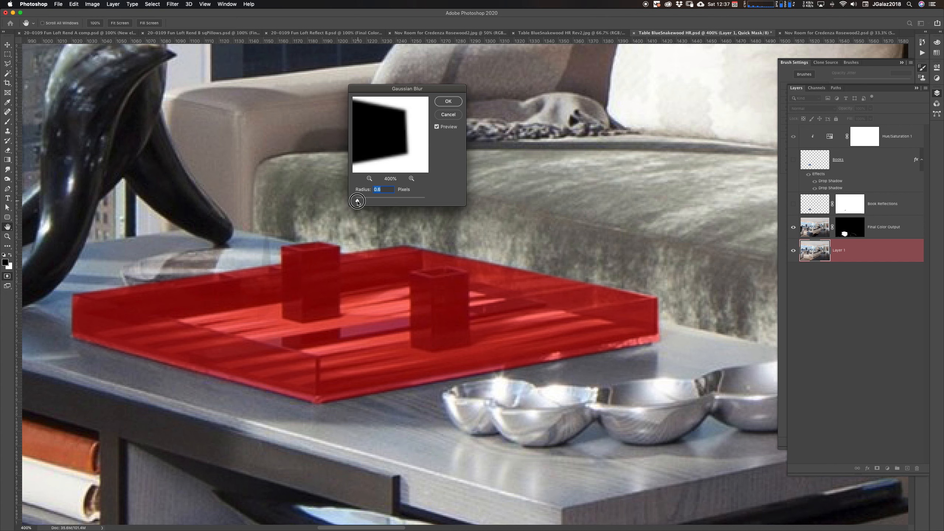
pyautogui.moveTo(360, 203); pyautogui.dragTo(357, 202)
pyautogui.moveTo(357, 202); pyautogui.dragTo(355, 204)
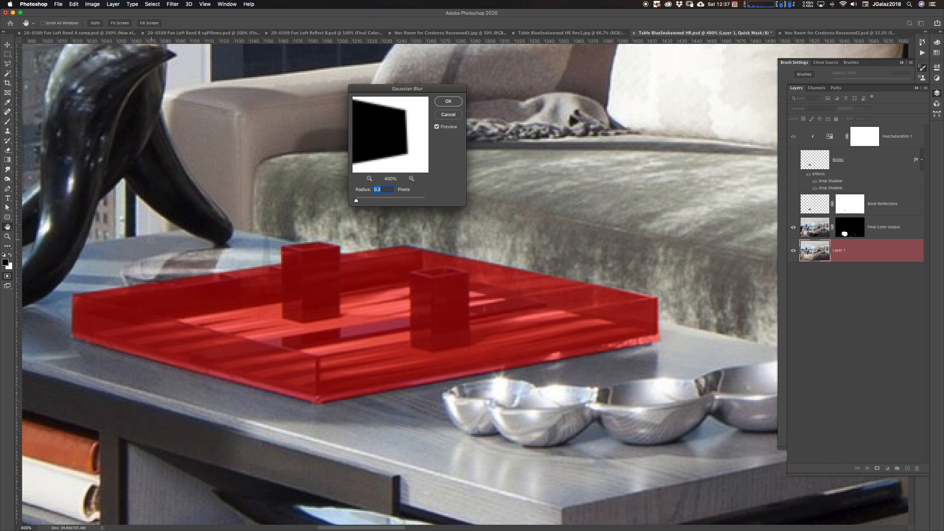
pyautogui.moveTo(240, 239); pyautogui.dragTo(360, 213)
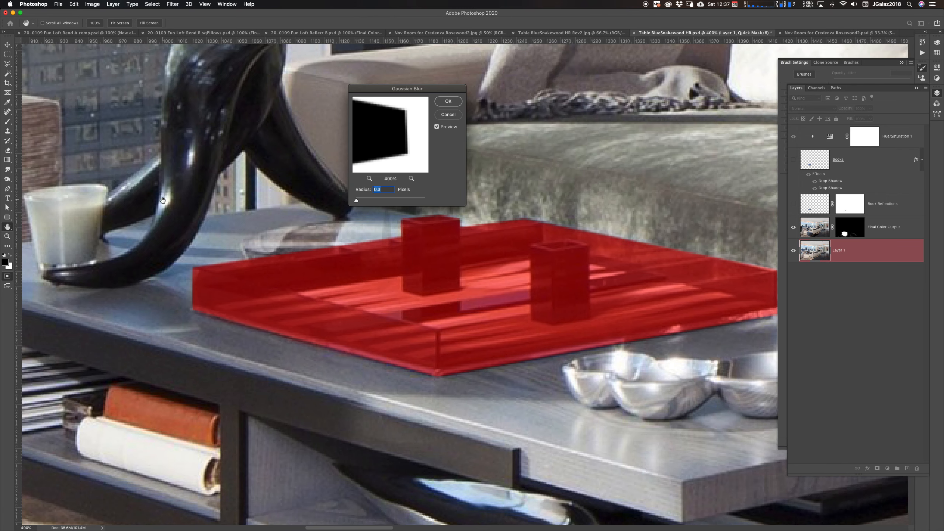
pyautogui.moveTo(193, 165); pyautogui.dragTo(226, 223)
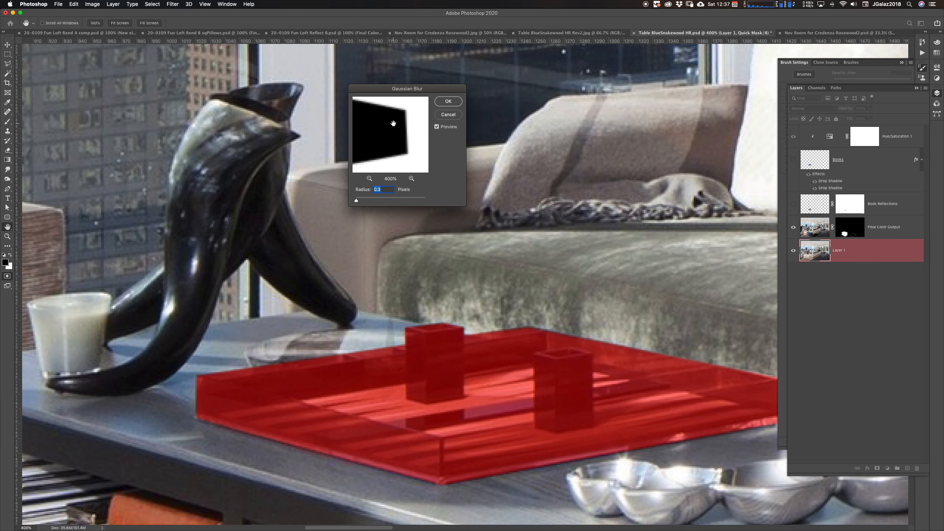
pyautogui.click(448, 102)
# Try erasing the mask from the top face of the left cube with the Eraser
pyautogui.press('b')
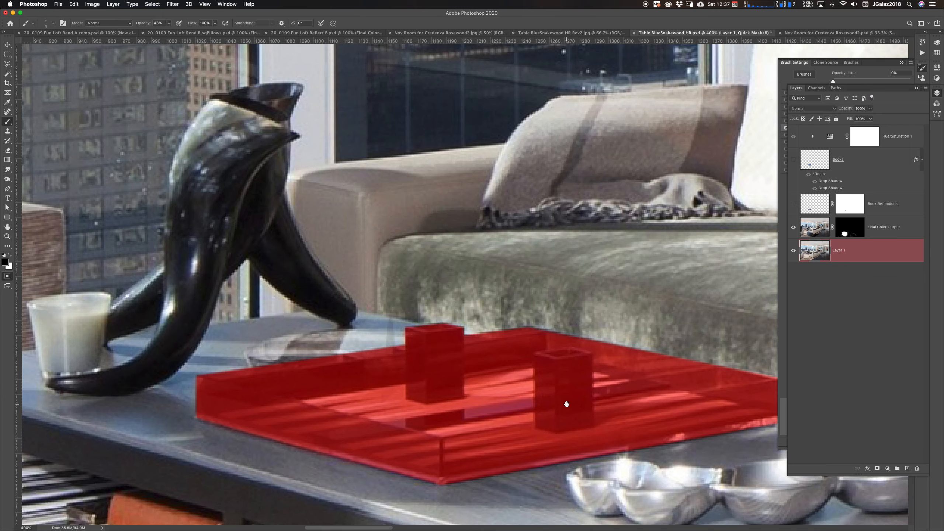
pyautogui.moveTo(565, 403); pyautogui.dragTo(518, 298)
pyautogui.keyDown('alt'); pyautogui.click(620, 321); pyautogui.keyUp('alt')
pyautogui.keyDown('alt'); pyautogui.click(635, 321); pyautogui.keyUp('alt')
pyautogui.moveTo(635, 321); pyautogui.dragTo(483, 304)
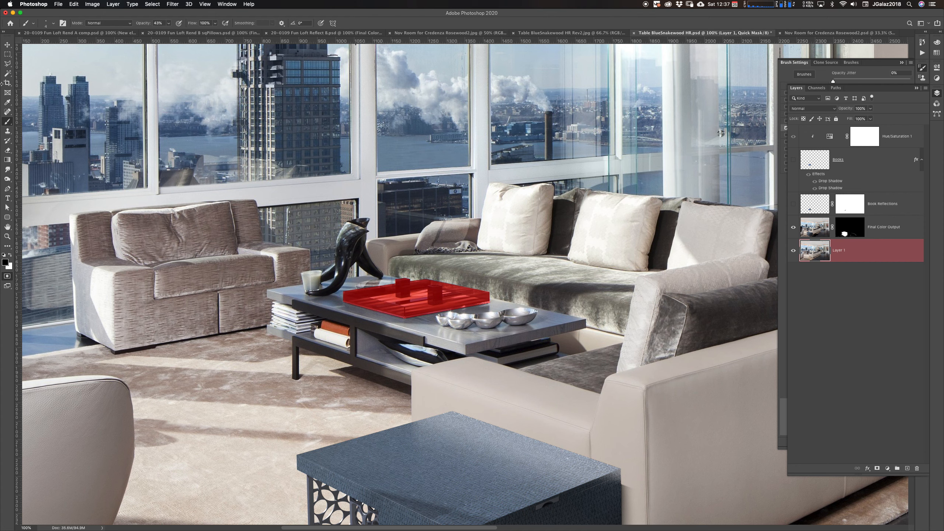
pyautogui.click(7, 63)
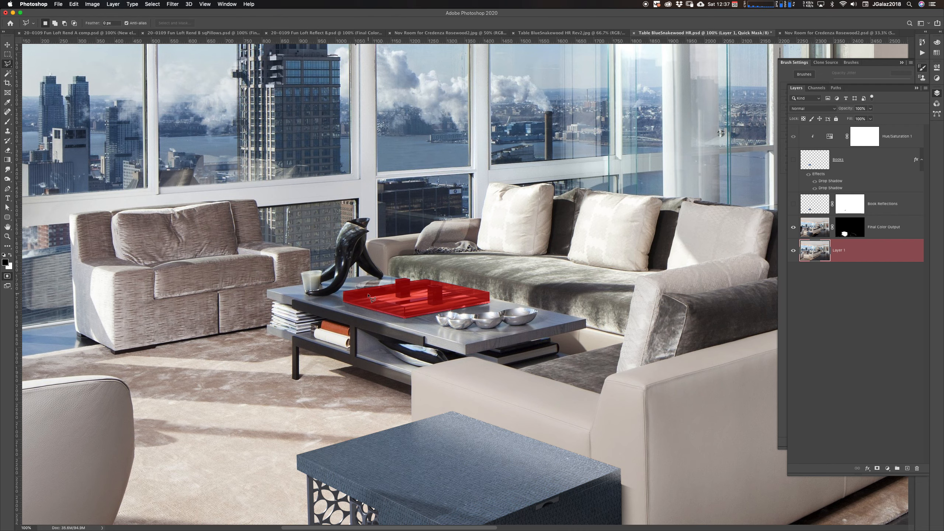
pyautogui.scroll(1, 451, 310)
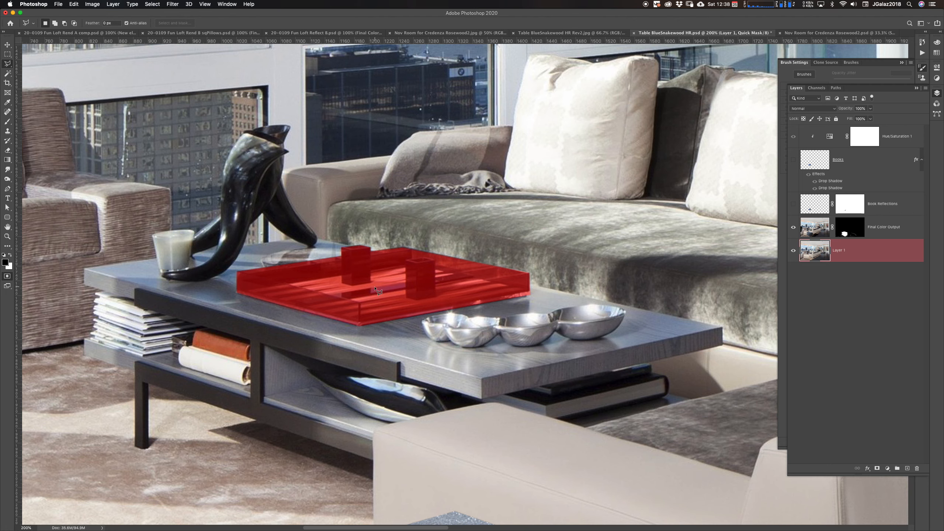
pyautogui.keyDown('super'); pyautogui.click(362, 283); pyautogui.keyUp('super')
pyautogui.keyDown('super'); pyautogui.click(361, 283); pyautogui.keyUp('super')
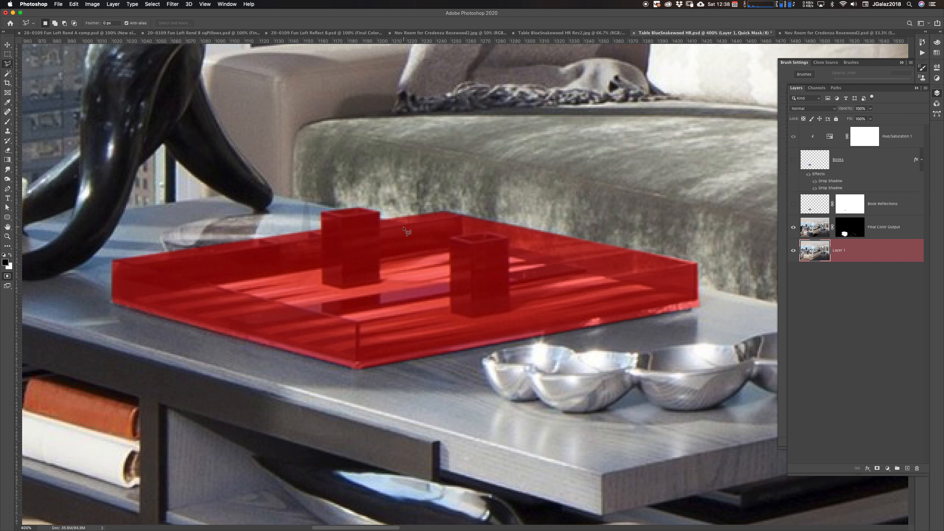
pyautogui.click(9, 123)
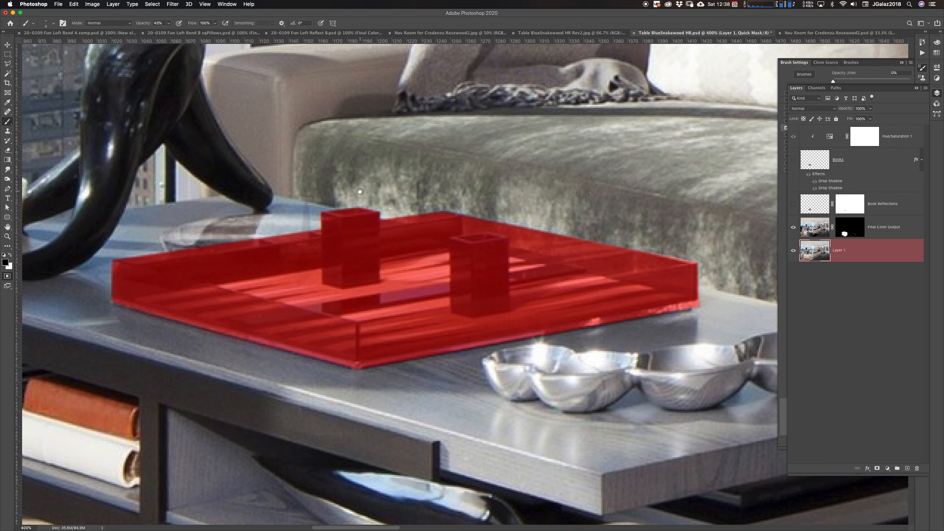
pyautogui.moveTo(344, 223); pyautogui.dragTo(479, 201)
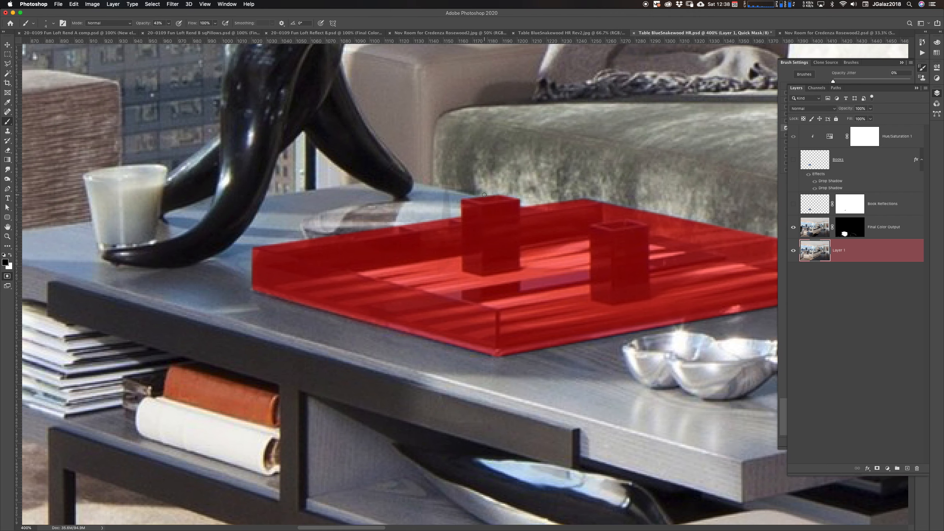
pyautogui.press('e')
pyautogui.moveTo(458, 218); pyautogui.dragTo(516, 203)
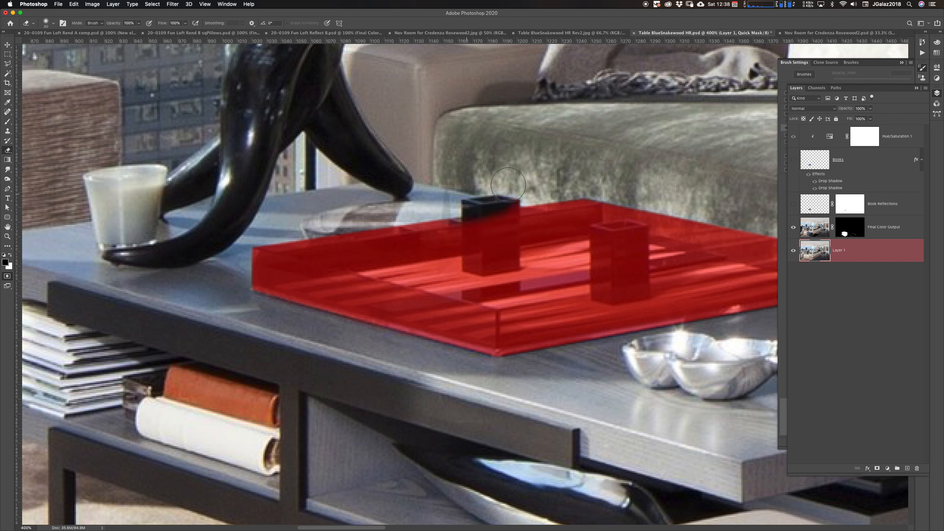
pyautogui.hotkey('ctrl', 'z')
# Resize the eraser and erase the mask from the top face of the left cube
pyautogui.rightClick(481, 188)
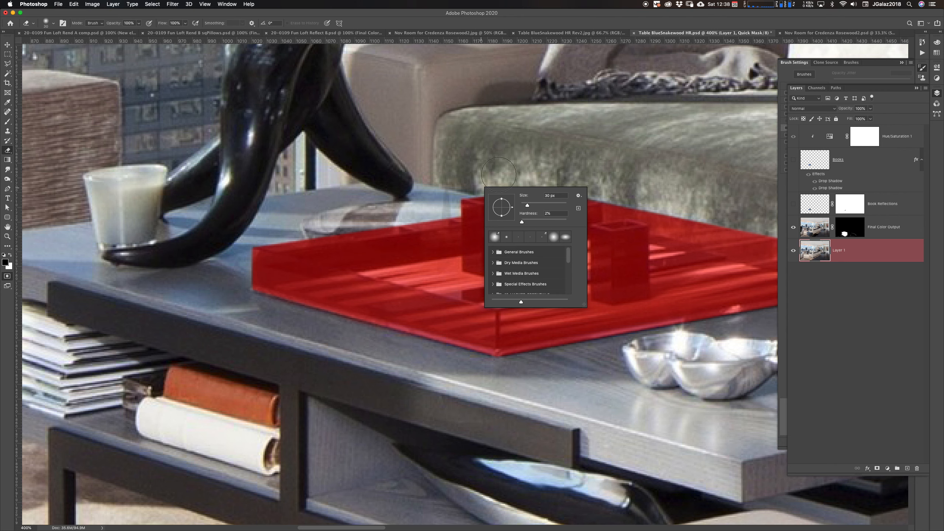
pyautogui.rightClick(476, 175)
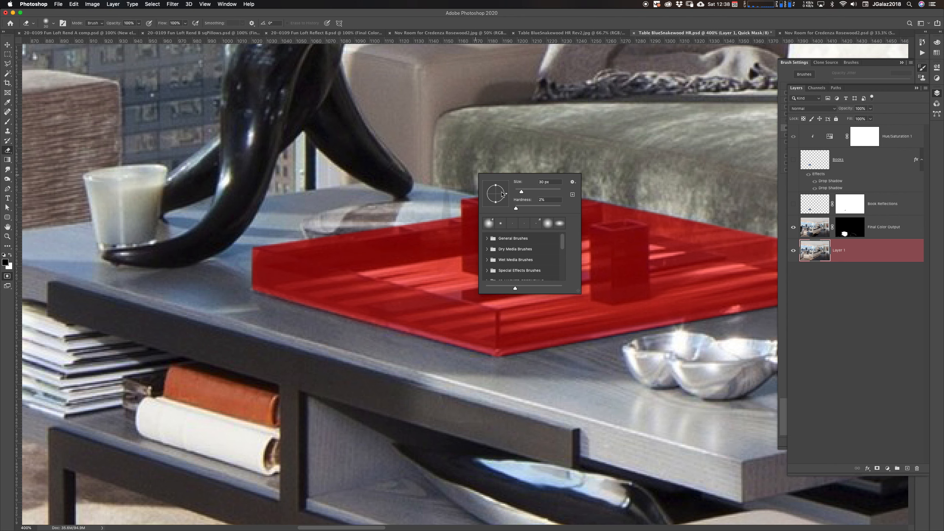
pyautogui.moveTo(522, 192)
pyautogui.mouseDown()
pyautogui.moveTo(534, 207)
pyautogui.moveTo(554, 208)
pyautogui.mouseUp()
pyautogui.click(456, 200)
pyautogui.moveTo(447, 202); pyautogui.dragTo(531, 194)
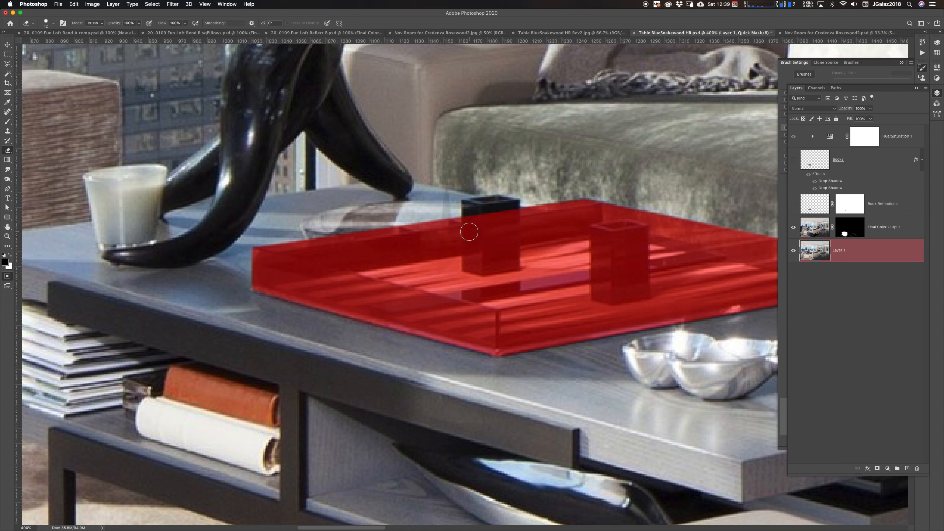
# Repaint the left cube's top edge with the Brush at 100% opacity, then clear its top face with white
pyautogui.press('b')
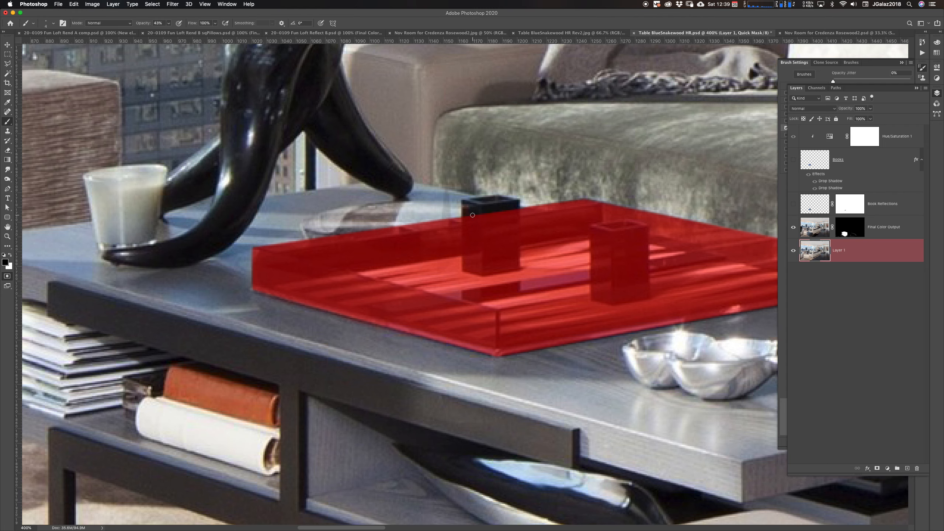
pyautogui.keyDown('super'); pyautogui.click(476, 214); pyautogui.keyUp('super')
pyautogui.keyDown('super'); pyautogui.click(476, 215); pyautogui.keyUp('super')
pyautogui.keyDown('super'); pyautogui.click(475, 215); pyautogui.keyUp('super')
pyautogui.moveTo(488, 210); pyautogui.dragTo(422, 247)
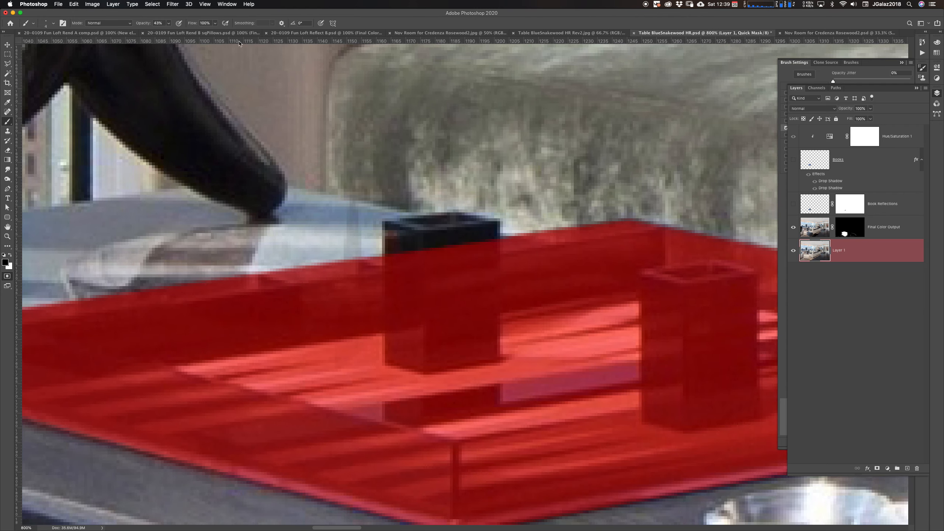
pyautogui.moveTo(142, 23); pyautogui.dragTo(213, 19)
pyautogui.moveTo(394, 242)
pyautogui.mouseDown()
pyautogui.moveTo(462, 235)
pyautogui.moveTo(434, 249)
pyautogui.moveTo(478, 231)
pyautogui.moveTo(440, 248)
pyautogui.moveTo(471, 238)
pyautogui.moveTo(469, 245)
pyautogui.moveTo(494, 227)
pyautogui.moveTo(480, 249)
pyautogui.moveTo(488, 234)
pyautogui.moveTo(433, 229)
pyautogui.moveTo(467, 222)
pyautogui.moveTo(417, 236)
pyautogui.moveTo(456, 230)
pyautogui.moveTo(424, 250)
pyautogui.moveTo(409, 234)
pyautogui.moveTo(405, 250)
pyautogui.moveTo(391, 231)
pyautogui.moveTo(393, 247)
pyautogui.moveTo(441, 221)
pyautogui.moveTo(416, 250)
pyautogui.mouseUp()
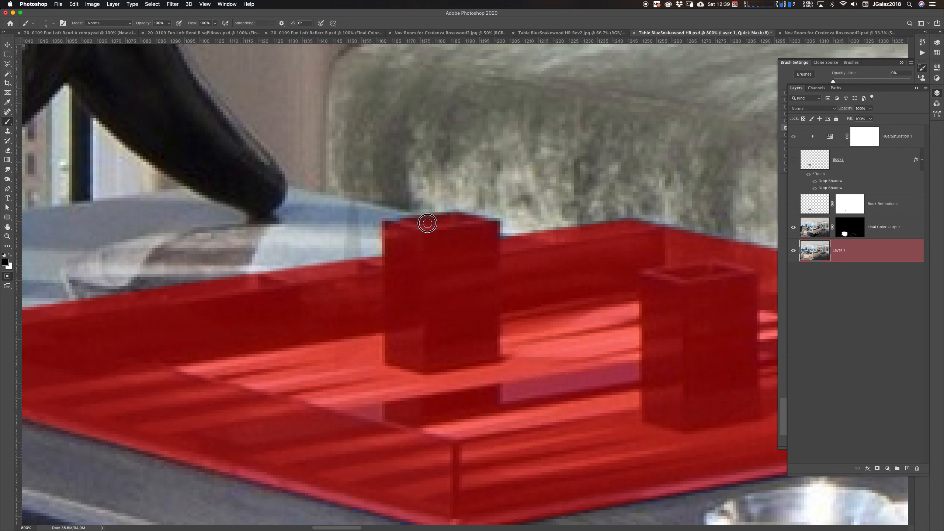
pyautogui.press('x')
pyautogui.moveTo(453, 212)
pyautogui.mouseDown()
pyautogui.moveTo(375, 230)
pyautogui.moveTo(493, 214)
pyautogui.mouseUp()
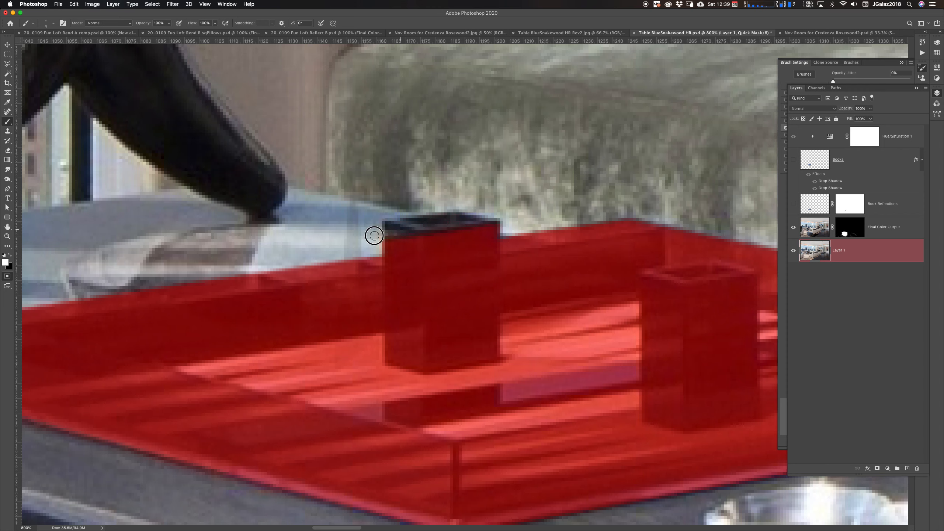
pyautogui.moveTo(374, 235)
pyautogui.mouseDown()
pyautogui.moveTo(514, 223)
pyautogui.moveTo(366, 231)
pyautogui.moveTo(428, 217)
pyautogui.moveTo(417, 232)
pyautogui.moveTo(447, 237)
pyautogui.moveTo(428, 238)
pyautogui.mouseUp()
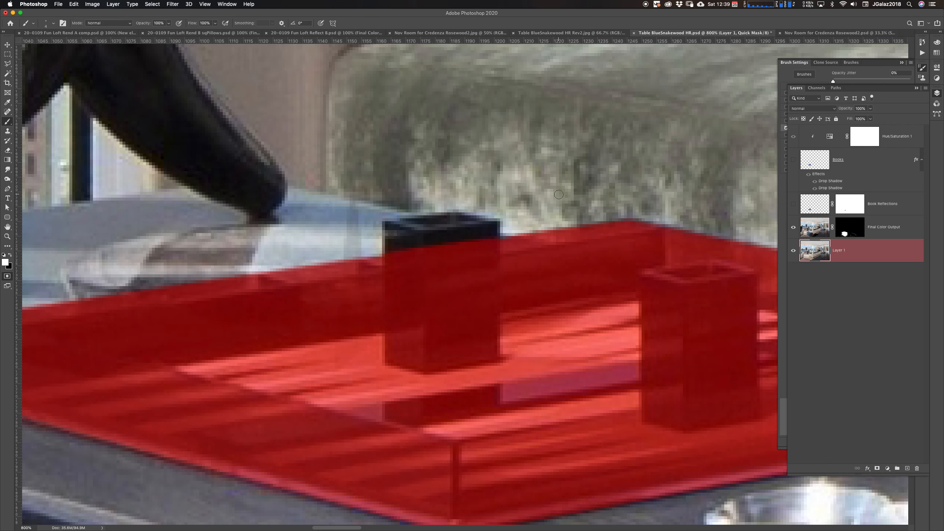
# Exit Quick Mask to turn the painted mask into a selection of the tray
pyautogui.keyDown('alt'); pyautogui.click(540, 327); pyautogui.keyUp('alt')
pyautogui.keyDown('alt'); pyautogui.click(543, 327); pyautogui.keyUp('alt')
pyautogui.keyDown('alt'); pyautogui.click(544, 328); pyautogui.keyUp('alt')
pyautogui.keyDown('alt'); pyautogui.click(543, 328); pyautogui.keyUp('alt')
pyautogui.keyDown('alt'); pyautogui.click(543, 328); pyautogui.keyUp('alt')
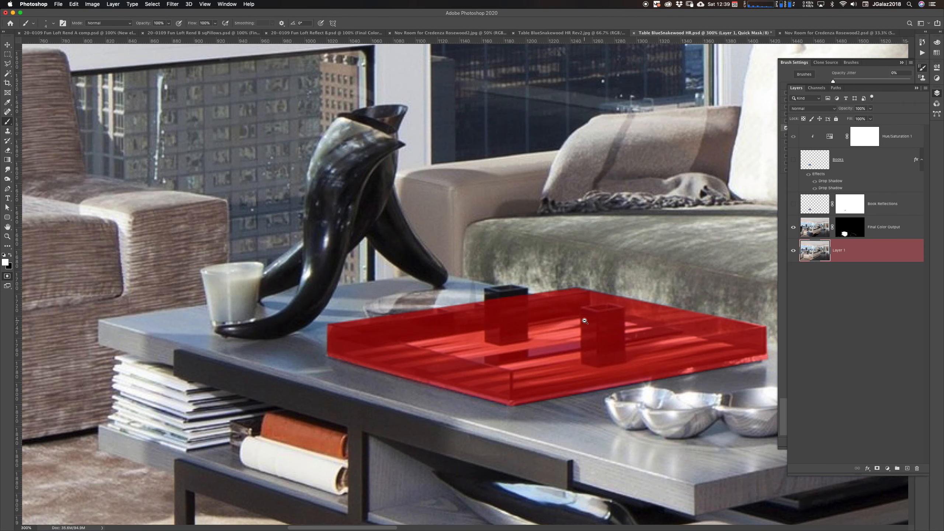
pyautogui.moveTo(596, 351); pyautogui.dragTo(497, 305)
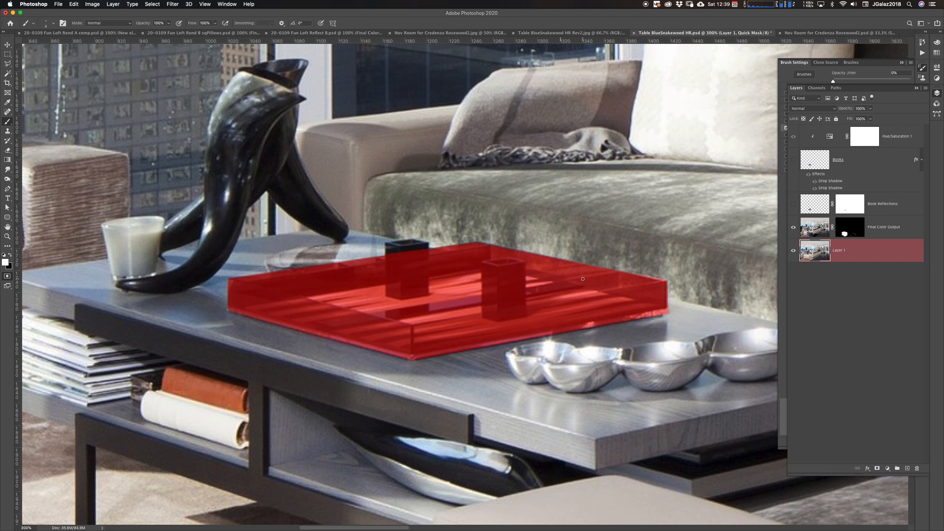
pyautogui.press('q')
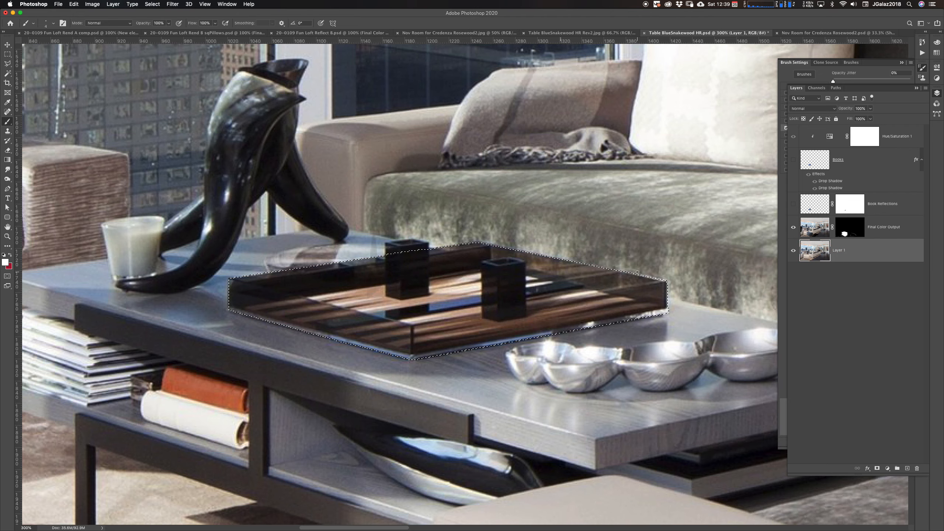
# Copy the selected tray onto a new layer and move the copy up and to the right
pyautogui.keyDown('alt'); pyautogui.click(643, 307); pyautogui.keyUp('alt')
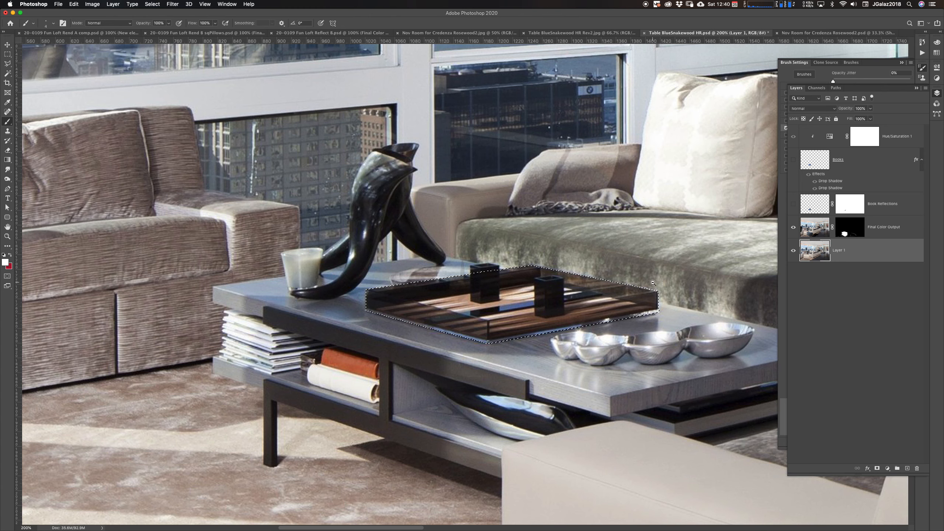
pyautogui.keyDown('alt'); pyautogui.click(648, 302); pyautogui.keyUp('alt')
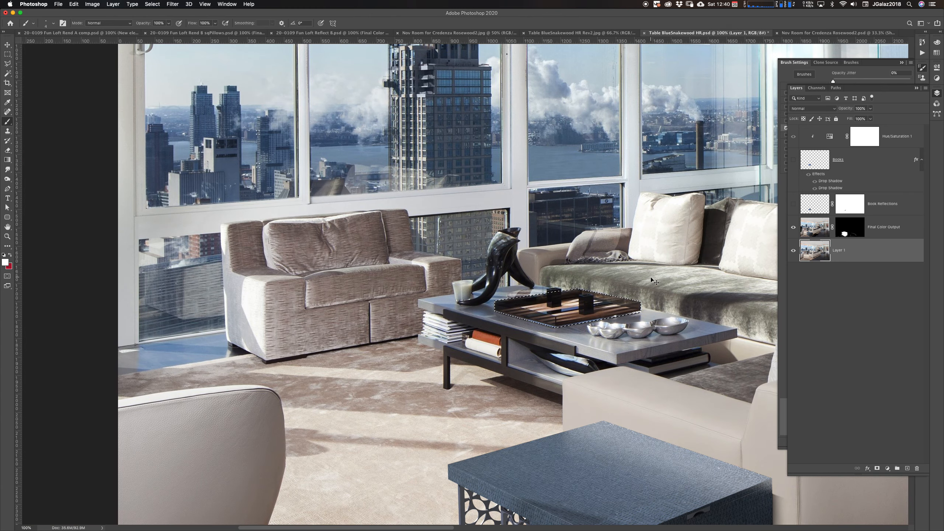
pyautogui.press('super+c')
pyautogui.press('super+v')
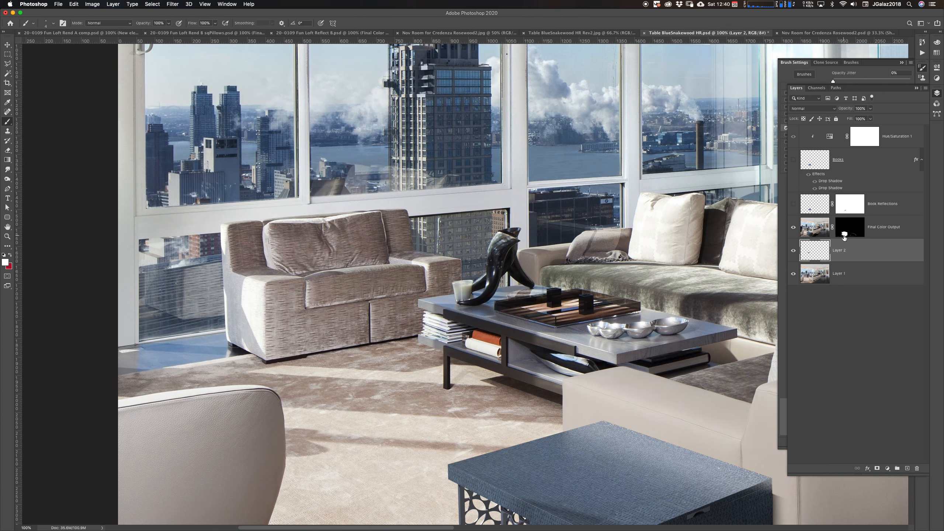
pyautogui.press('v')
pyautogui.moveTo(569, 313)
pyautogui.mouseDown()
pyautogui.moveTo(508, 313)
pyautogui.moveTo(557, 437)
pyautogui.moveTo(377, 347)
pyautogui.moveTo(308, 337)
pyautogui.moveTo(268, 348)
pyautogui.moveTo(291, 337)
pyautogui.moveTo(558, 313)
pyautogui.moveTo(646, 292)
pyautogui.mouseUp()
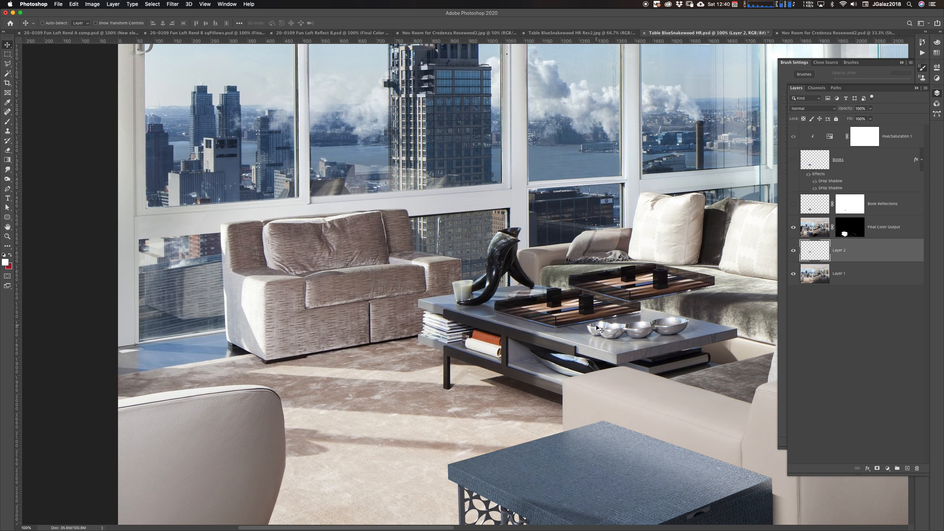